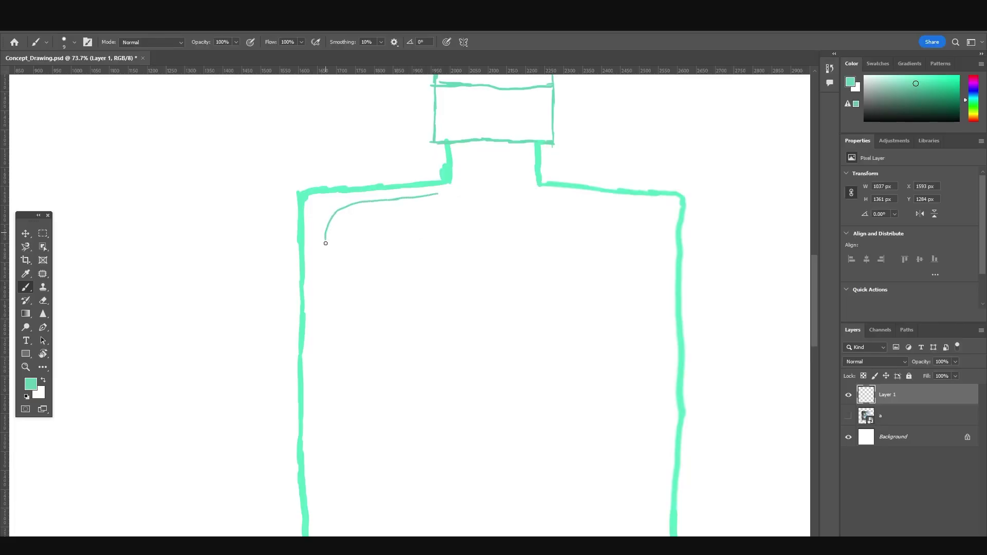
# Step: Pan and zoom out to see the whole bottle, then undo the stray inner left line
pyautogui.moveTo(481, 395); pyautogui.dragTo(532, 207)
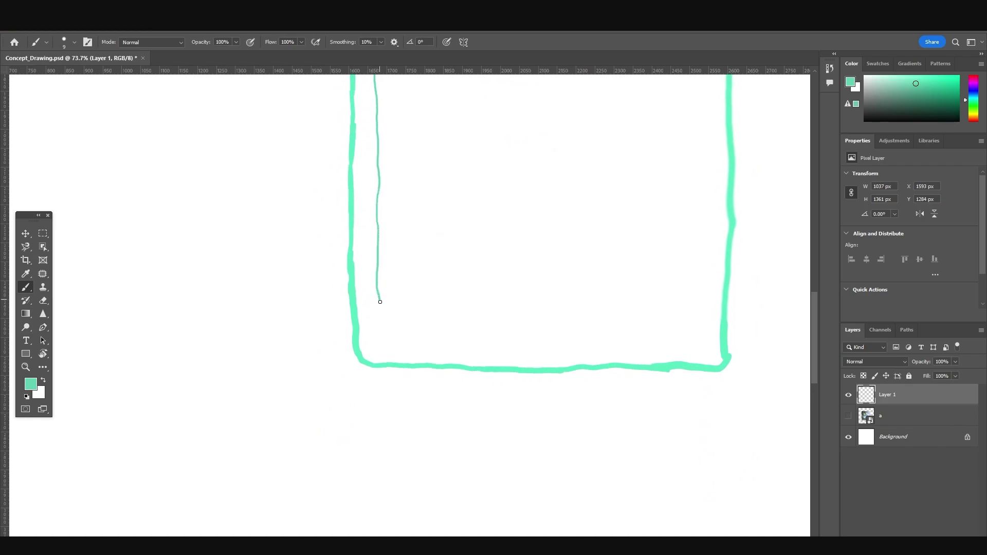
pyautogui.moveTo(380, 301); pyautogui.dragTo(511, 295)
pyautogui.hotkey('ctrl', 'z')
pyautogui.hotkey('ctrl', 'z')
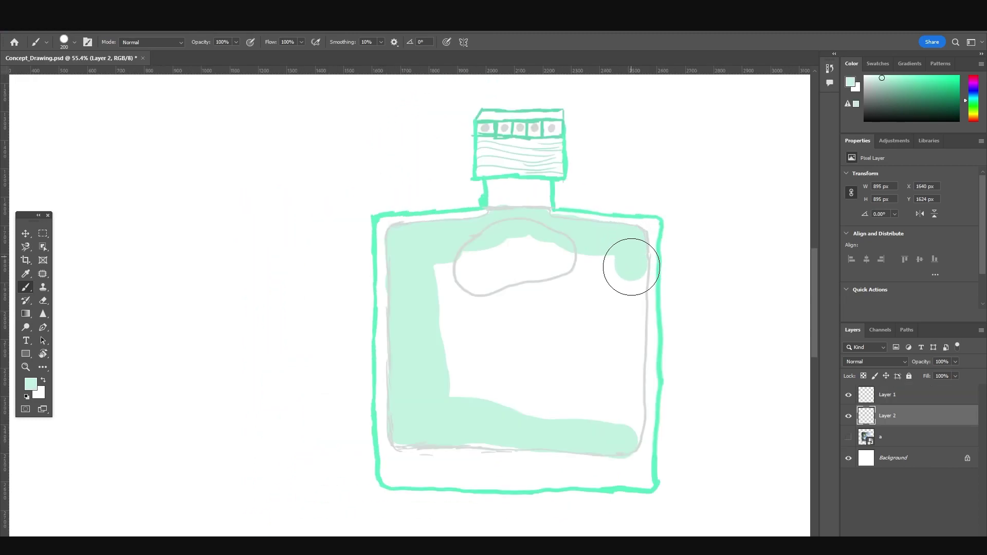
# Step: Fill the bottle interior and right side with pale mint brush strokes
pyautogui.moveTo(632, 267); pyautogui.dragTo(629, 327)
pyautogui.hotkey('ctrl', 'z')
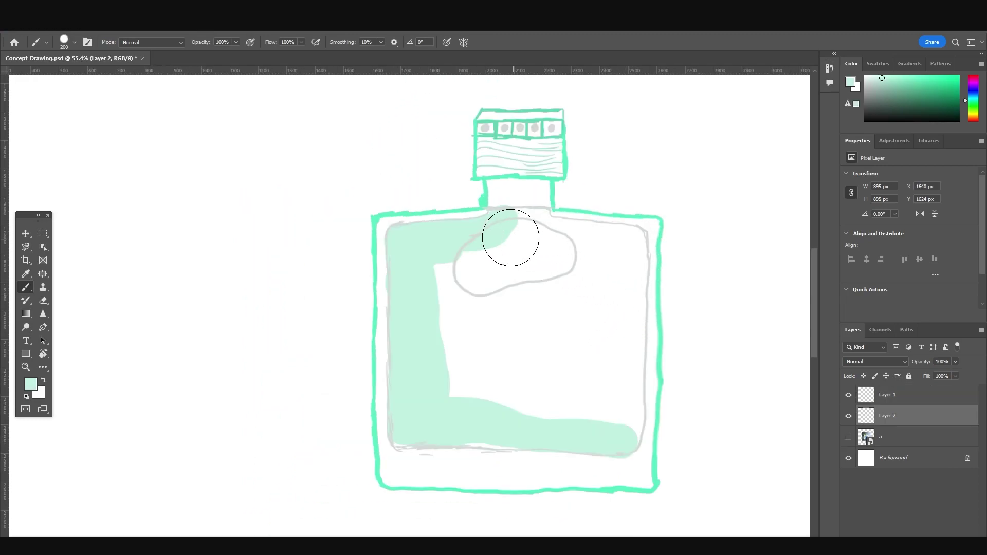
pyautogui.moveTo(510, 237)
pyautogui.mouseDown()
pyautogui.moveTo(447, 309)
pyautogui.moveTo(560, 412)
pyautogui.moveTo(624, 425)
pyautogui.moveTo(634, 264)
pyautogui.mouseUp()
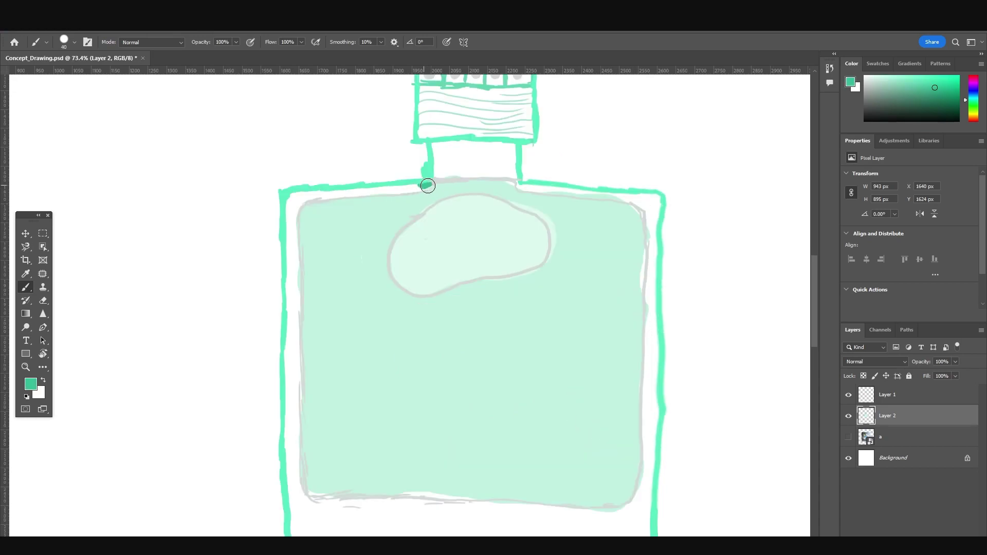
pyautogui.moveTo(430, 184); pyautogui.dragTo(290, 199)
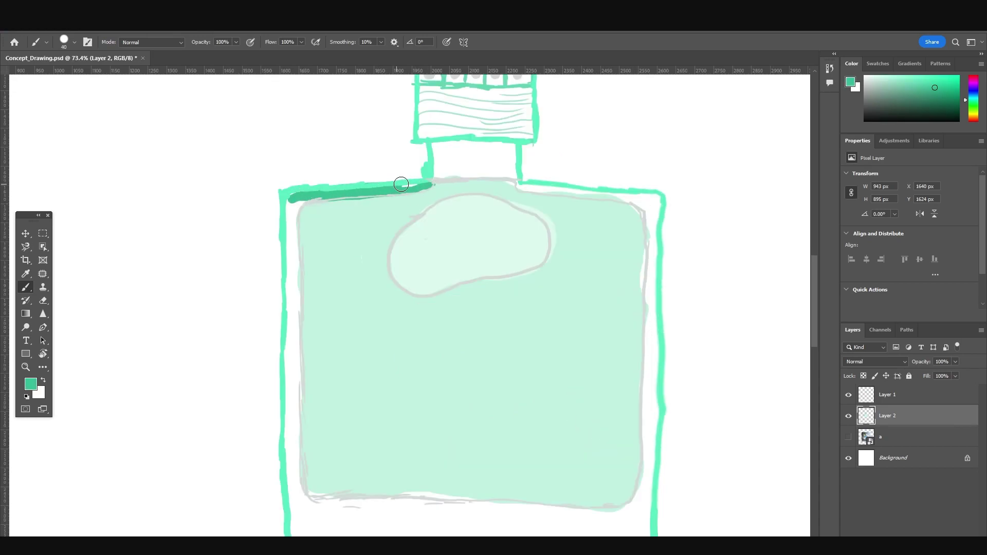
# Step: Paint thicker dark teal strokes along the top shoulder, left edge and base
pyautogui.moveTo(401, 184)
pyautogui.mouseDown()
pyautogui.moveTo(286, 202)
pyautogui.moveTo(298, 288)
pyautogui.moveTo(291, 319)
pyautogui.mouseUp()
pyautogui.press(']')
pyautogui.press(']')
pyautogui.moveTo(291, 226); pyautogui.dragTo(293, 396)
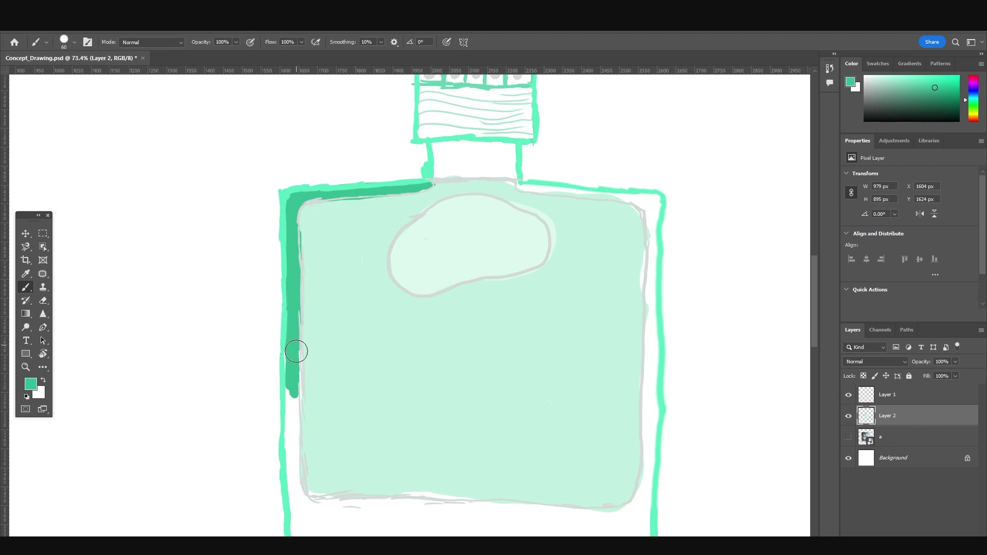
pyautogui.moveTo(296, 352); pyautogui.dragTo(295, 437)
pyautogui.moveTo(420, 358); pyautogui.dragTo(471, 225)
pyautogui.keyDown('alt'); pyautogui.scroll(2, 453, 237); pyautogui.keyUp('alt')
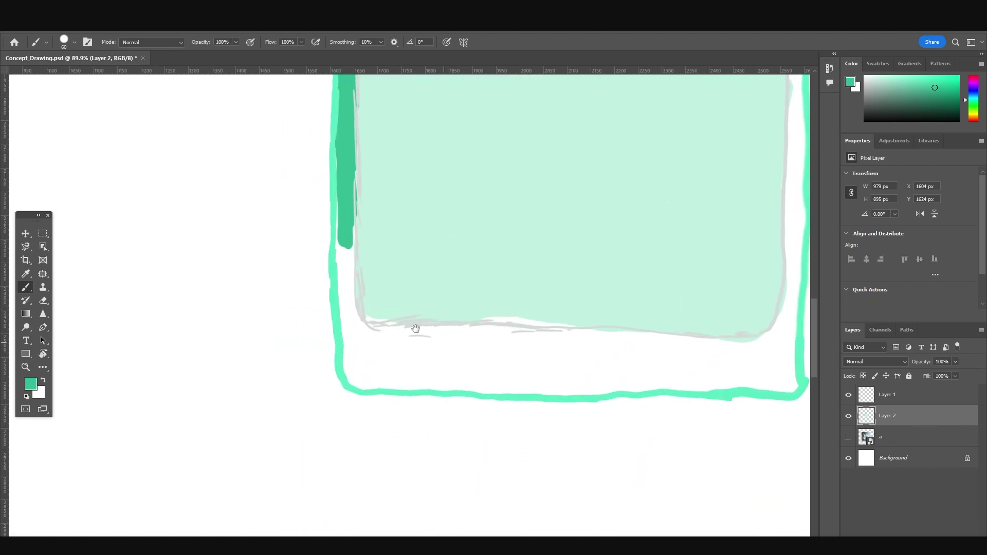
pyautogui.scroll(2, 391, 288)
pyautogui.moveTo(355, 288); pyautogui.dragTo(355, 313)
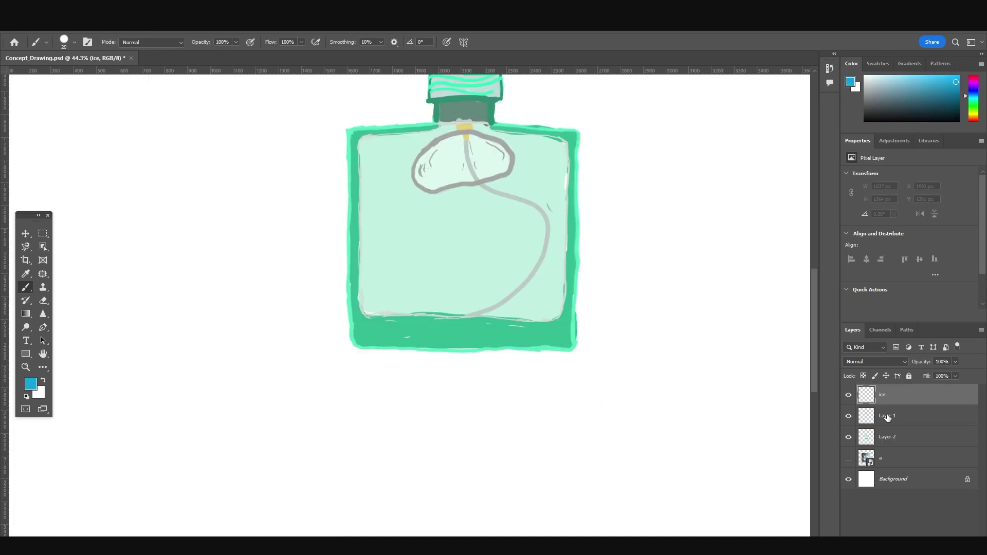
# Step: Move Layer 1 above the ice layer and draw the first blue ice shard outline
pyautogui.click(891, 421)
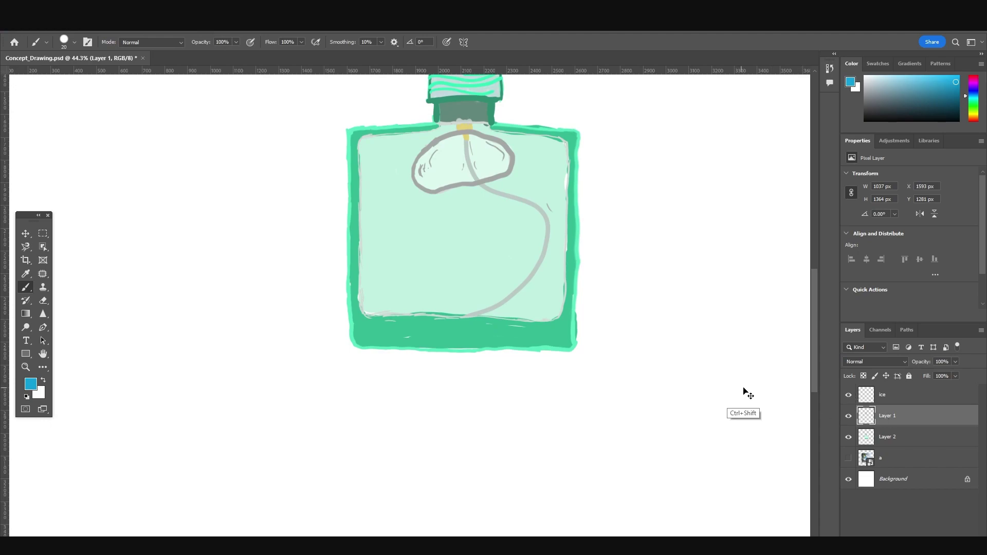
pyautogui.hotkey('ctrl', ']')
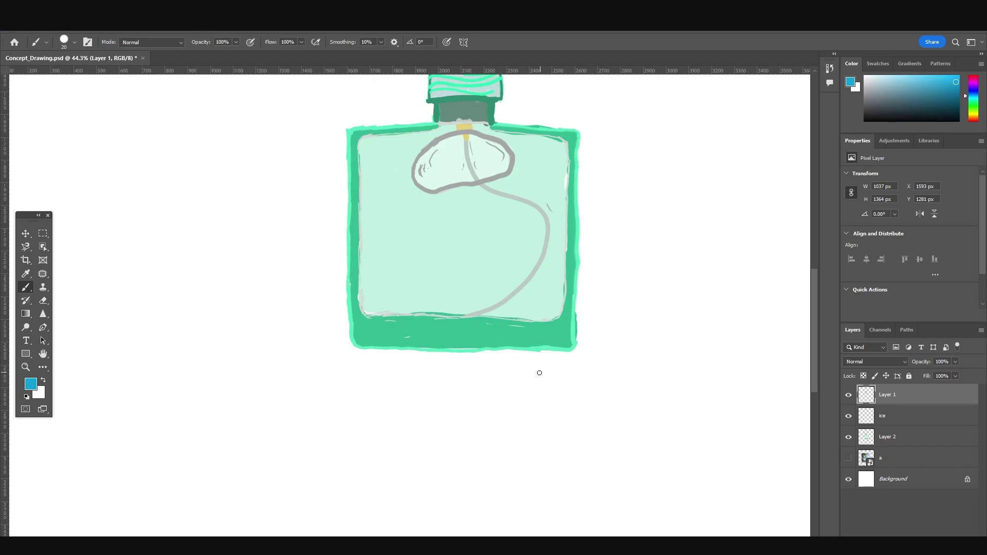
pyautogui.moveTo(580, 354); pyautogui.dragTo(597, 335)
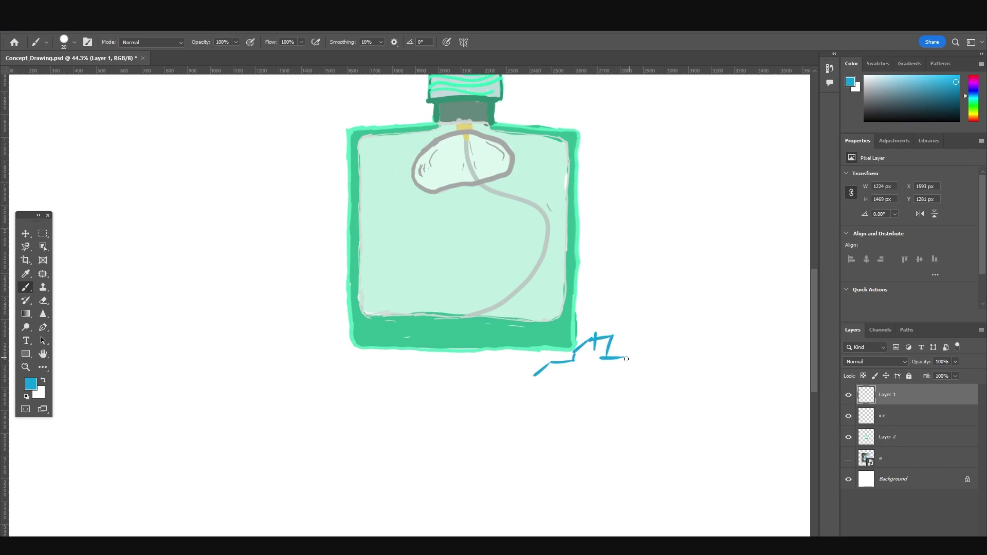
# Step: Add more blue shard strokes and a thick zigzag at the bottle's lower-right corner
pyautogui.moveTo(620, 377)
pyautogui.mouseDown()
pyautogui.moveTo(589, 383)
pyautogui.moveTo(614, 404)
pyautogui.mouseUp()
pyautogui.press(']')
pyautogui.keyDown('alt'); pyautogui.scroll(3, 631, 393); pyautogui.keyUp('alt')
pyautogui.moveTo(598, 311)
pyautogui.mouseDown()
pyautogui.moveTo(582, 333)
pyautogui.moveTo(614, 331)
pyautogui.moveTo(609, 366)
pyautogui.mouseUp()
# Step: Fill gaps in the ice shards and thicken the orange slice outline and notch edges
pyautogui.moveTo(600, 316); pyautogui.dragTo(627, 311)
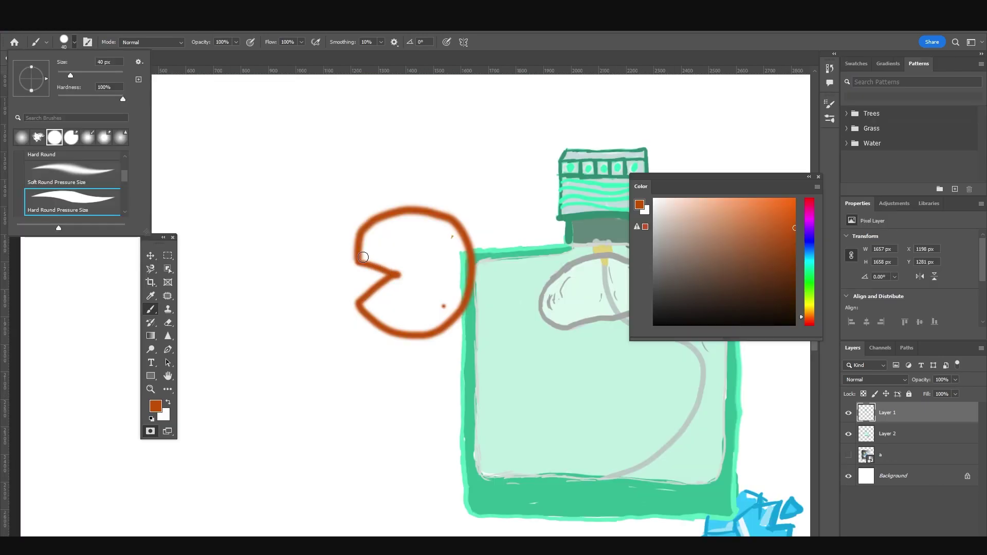
pyautogui.click(357, 255)
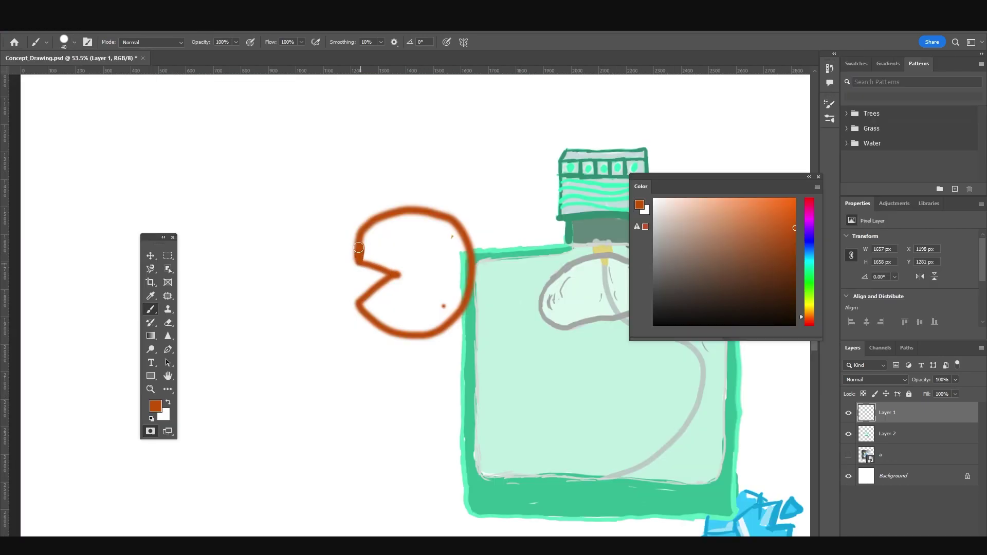
pyautogui.moveTo(358, 248); pyautogui.dragTo(374, 222)
pyautogui.moveTo(367, 295)
pyautogui.mouseDown()
pyautogui.moveTo(398, 275)
pyautogui.moveTo(379, 278)
pyautogui.moveTo(441, 321)
pyautogui.mouseUp()
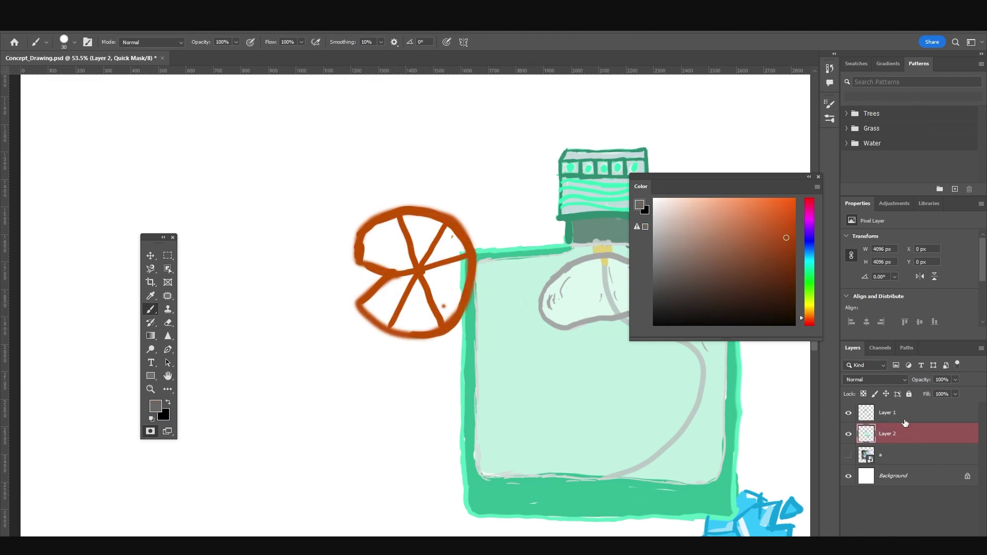
# Step: Fill the slice segments with light orange and peach, and draw veins in the left leaf
pyautogui.doubleClick(946, 433)
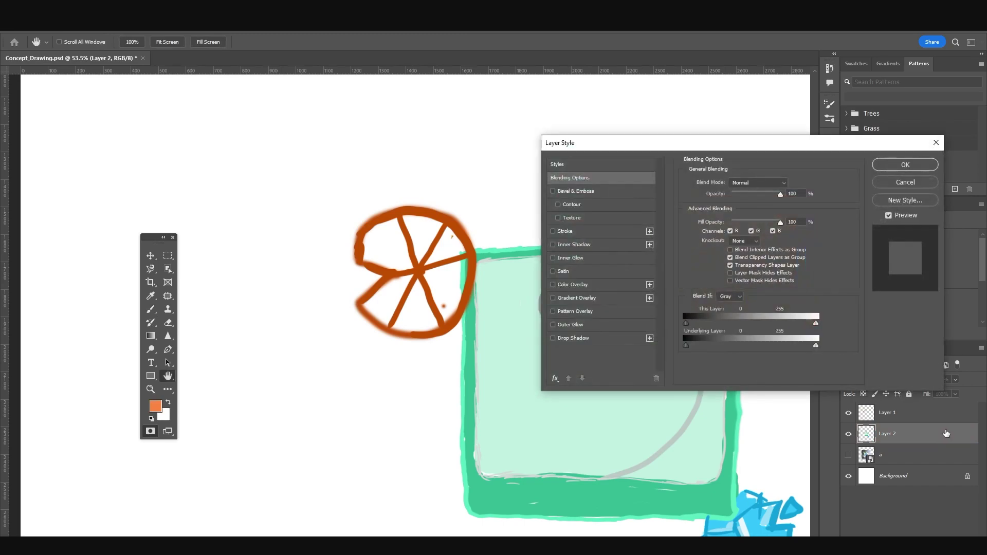
pyautogui.click(912, 184)
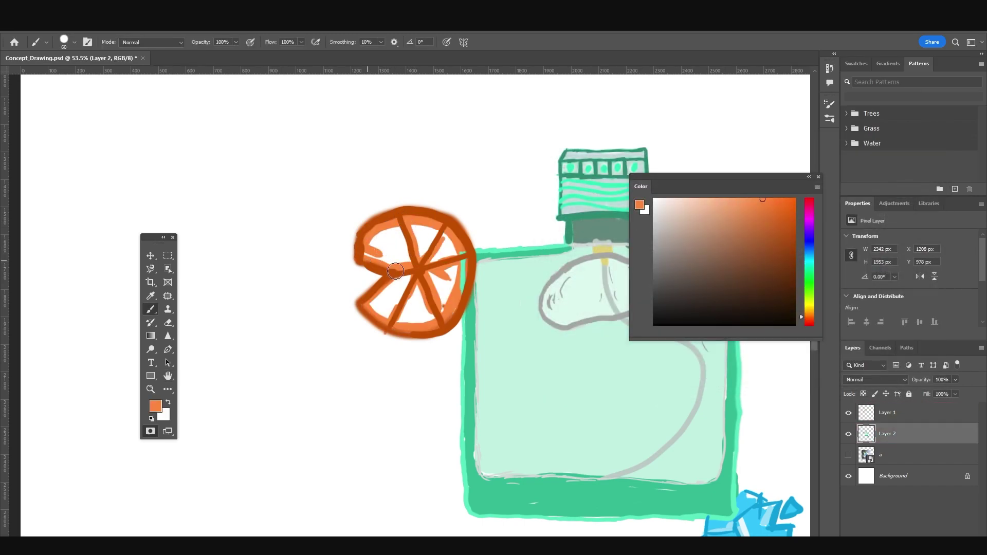
pyautogui.moveTo(395, 271)
pyautogui.mouseDown()
pyautogui.moveTo(369, 255)
pyautogui.moveTo(396, 242)
pyautogui.moveTo(445, 249)
pyautogui.mouseUp()
pyautogui.click(714, 199)
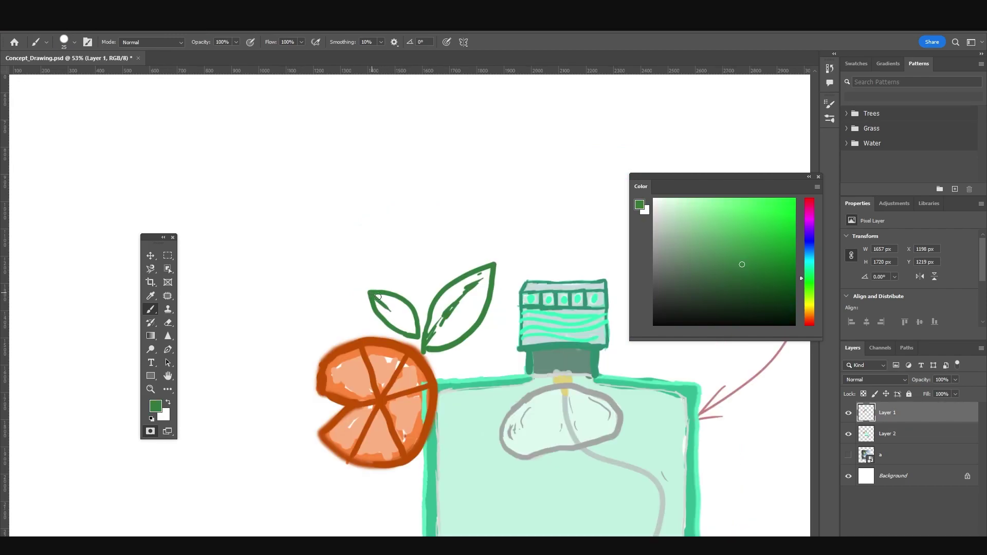
pyautogui.moveTo(381, 302); pyautogui.dragTo(413, 331)
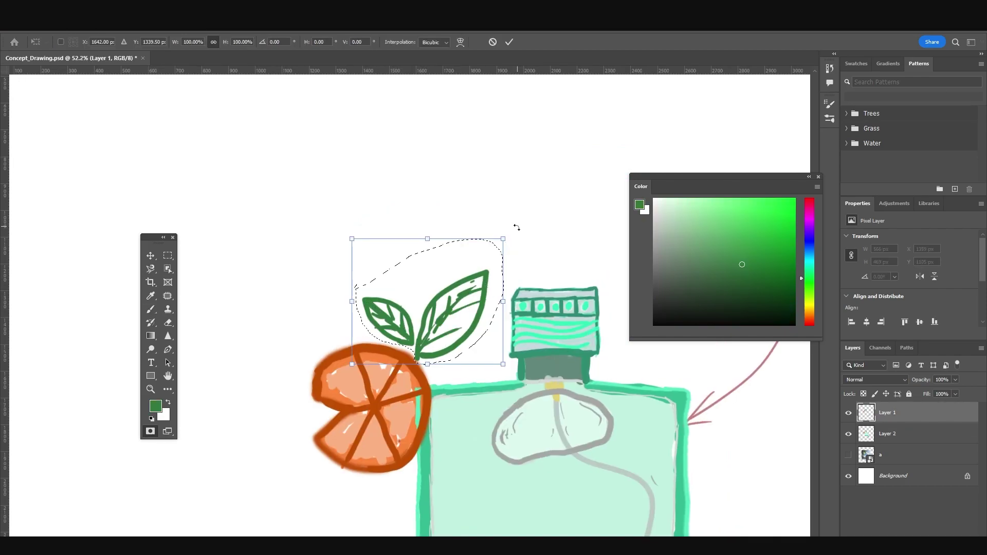
# Step: Rotate the leaves about 14° onto the orange and paint broad grey background strokes
pyautogui.moveTo(517, 227); pyautogui.dragTo(532, 250)
pyautogui.moveTo(453, 309); pyautogui.dragTo(483, 327)
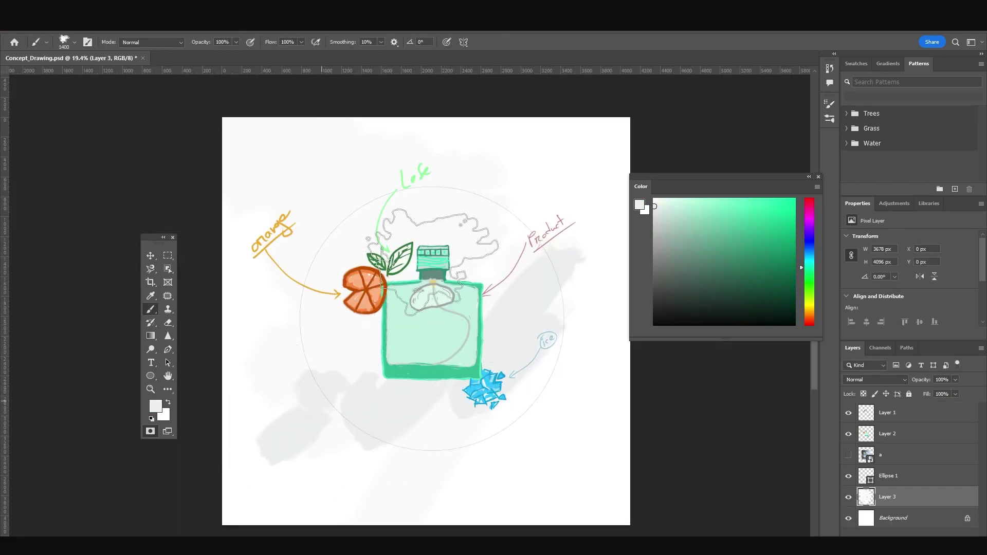
pyautogui.moveTo(432, 263)
pyautogui.mouseDown()
pyautogui.moveTo(391, 203)
pyautogui.moveTo(411, 180)
pyautogui.moveTo(550, 211)
pyautogui.moveTo(522, 154)
pyautogui.mouseUp()
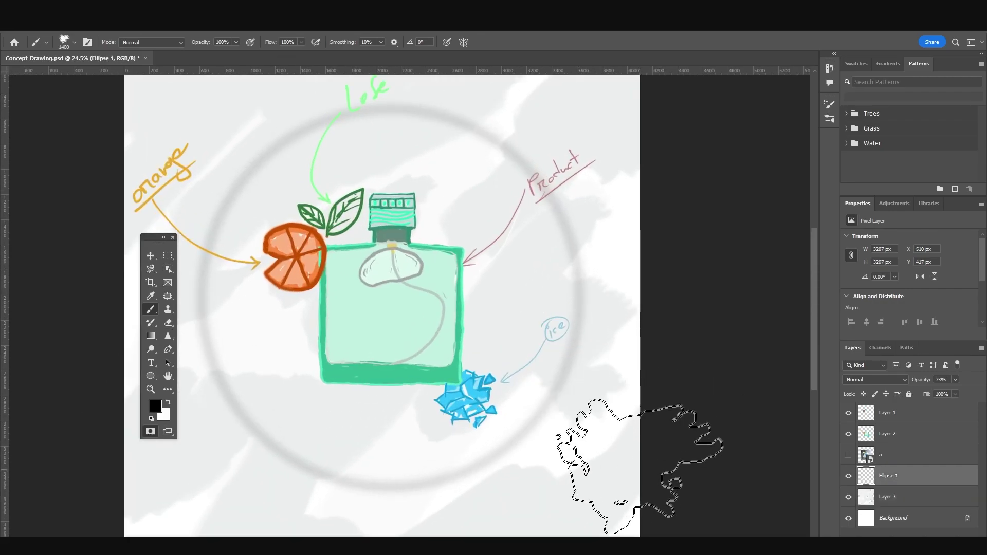
pyautogui.keyDown('alt'); pyautogui.scroll(-2, 638, 365); pyautogui.keyUp('alt')
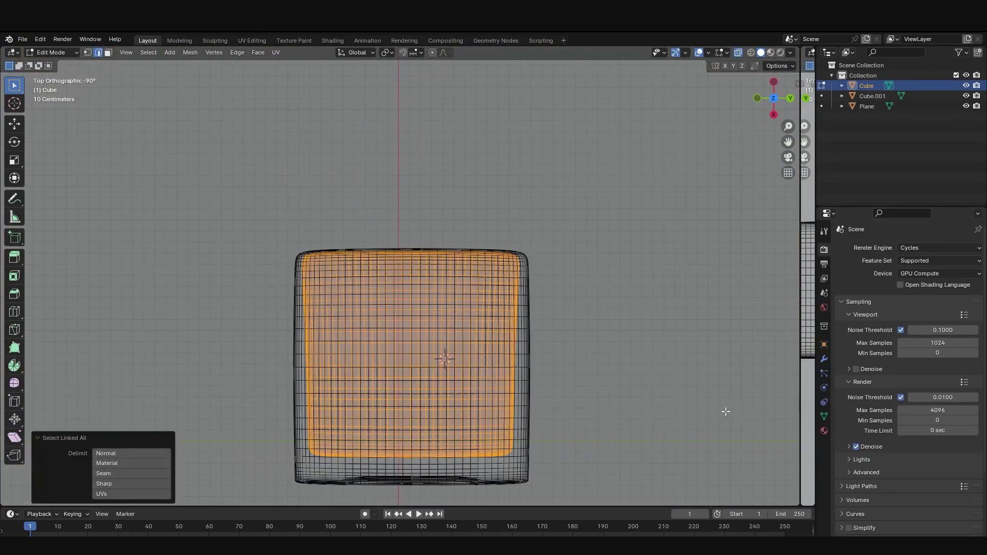
# Step: Add a second material slot holding a new material named Liquid
pyautogui.click(978, 248)
pyautogui.click(877, 321)
pyautogui.click(899, 369)
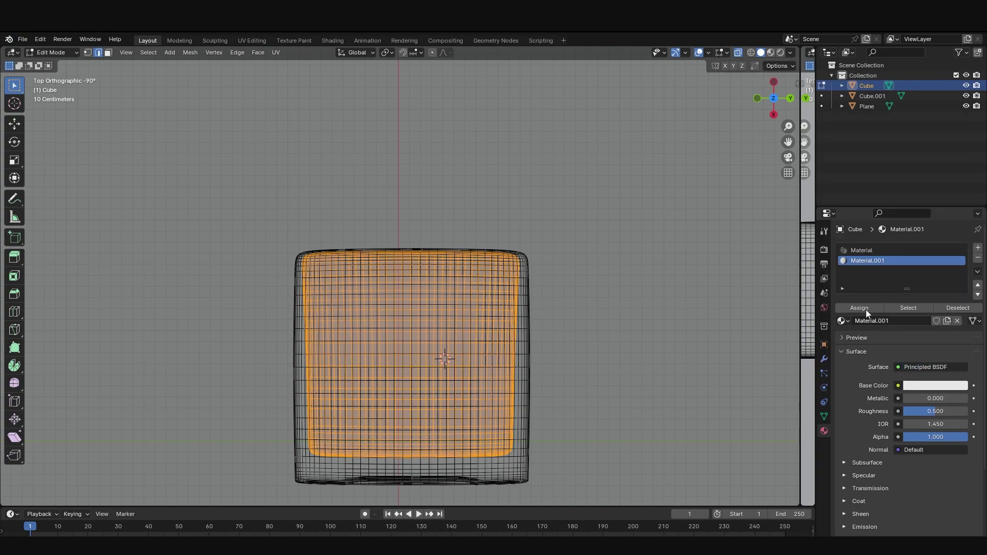
pyautogui.write('Liquid')
pyautogui.press('Return')
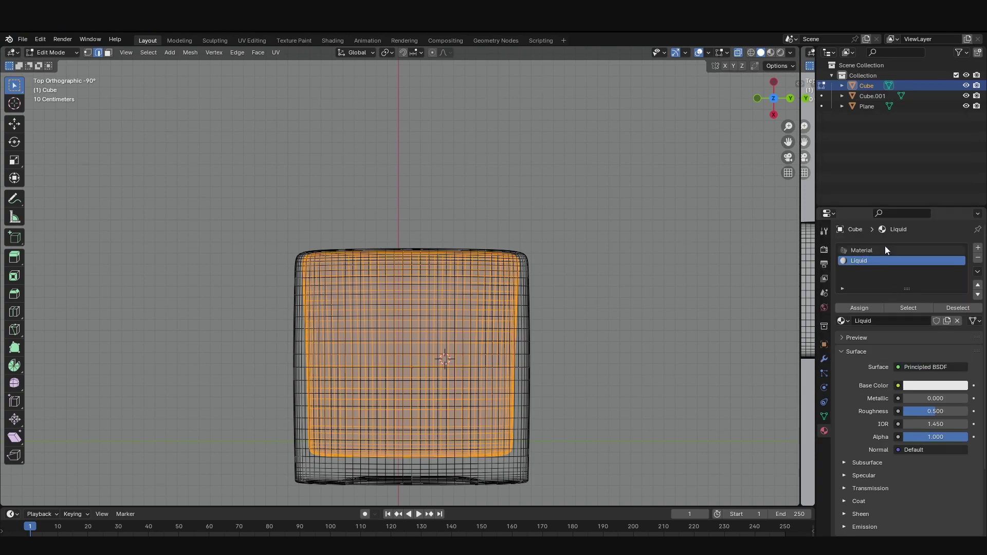
# Step: Rename the first material slot's material to 'Glass body'
pyautogui.click(884, 250)
pyautogui.doubleClick(897, 250)
pyautogui.write('Glass boy')
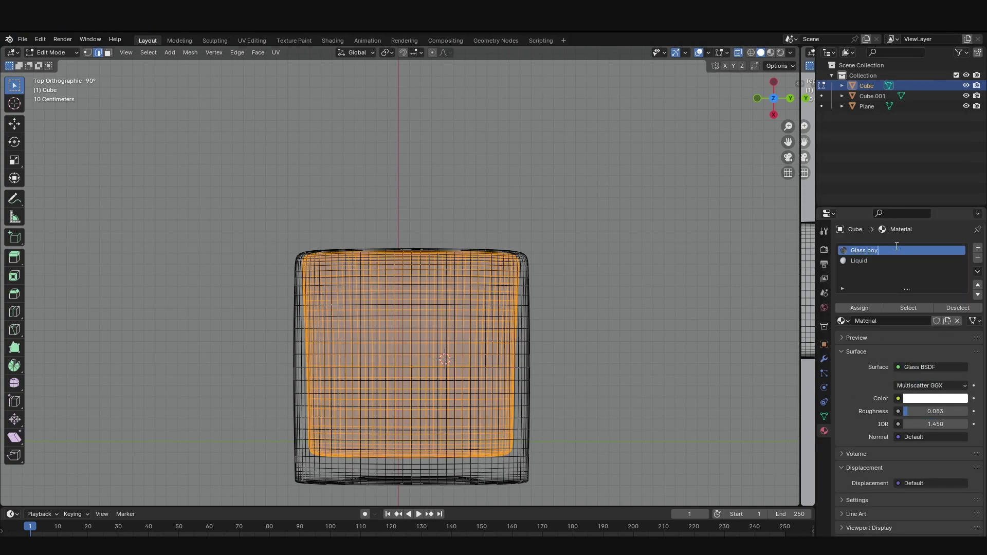
pyautogui.write('dy')
pyautogui.press('Return')
# Step: Select the Liquid slot, exit edit mode and rotate the cube 8° about Z
pyautogui.click(859, 260)
pyautogui.press('Tab')
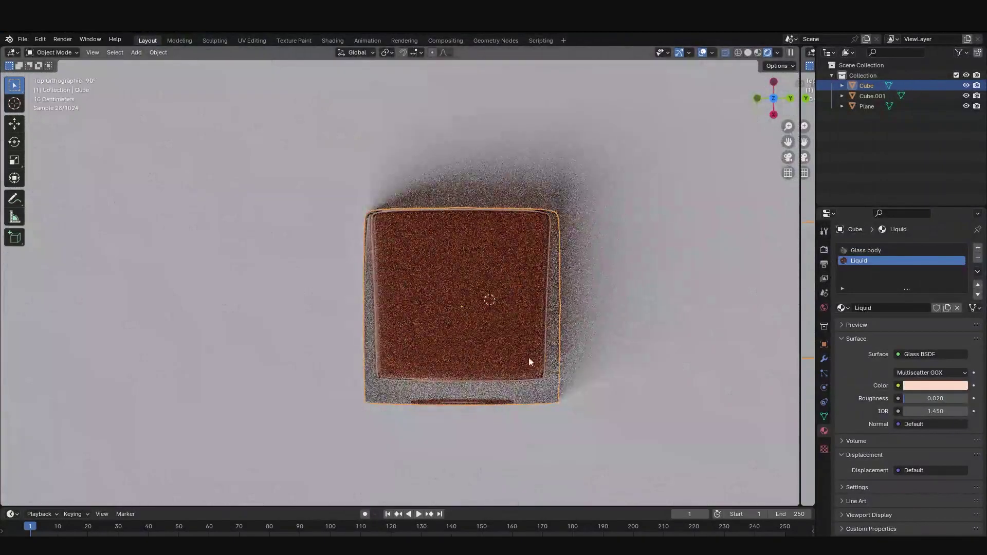
pyautogui.press('r')
pyautogui.write('960')
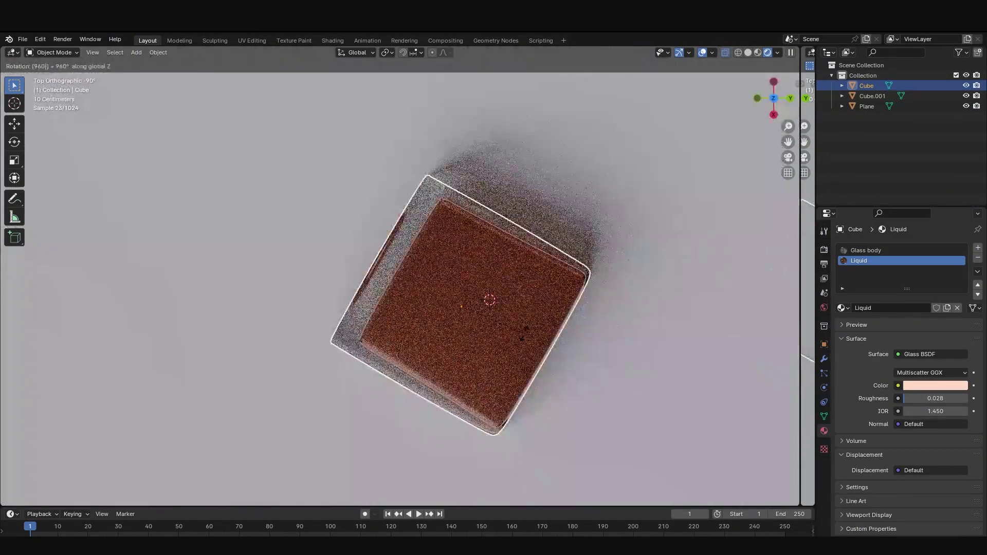
pyautogui.write('z8')
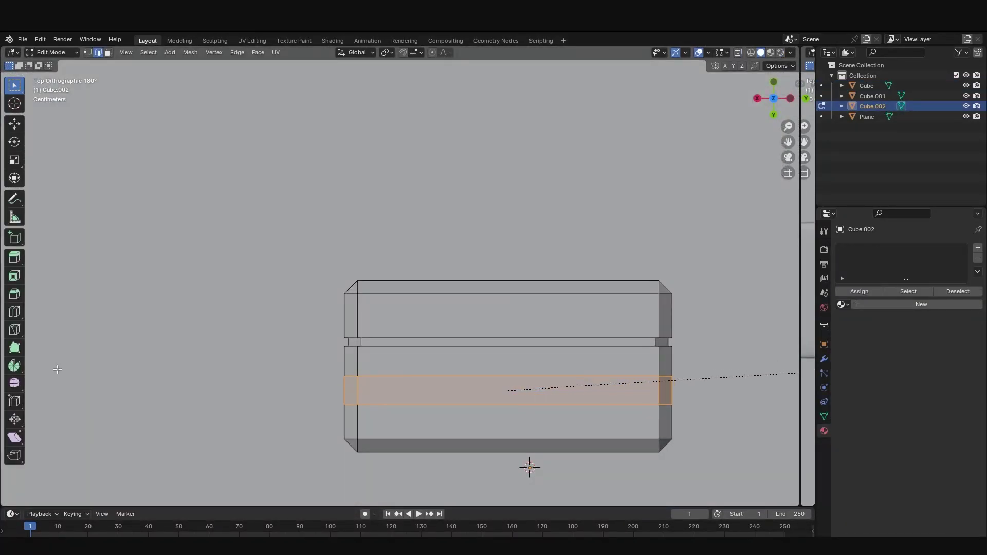
# Step: Bevel the cap's middle band, extrude it and scale it slightly inward
pyautogui.click(259, 390)
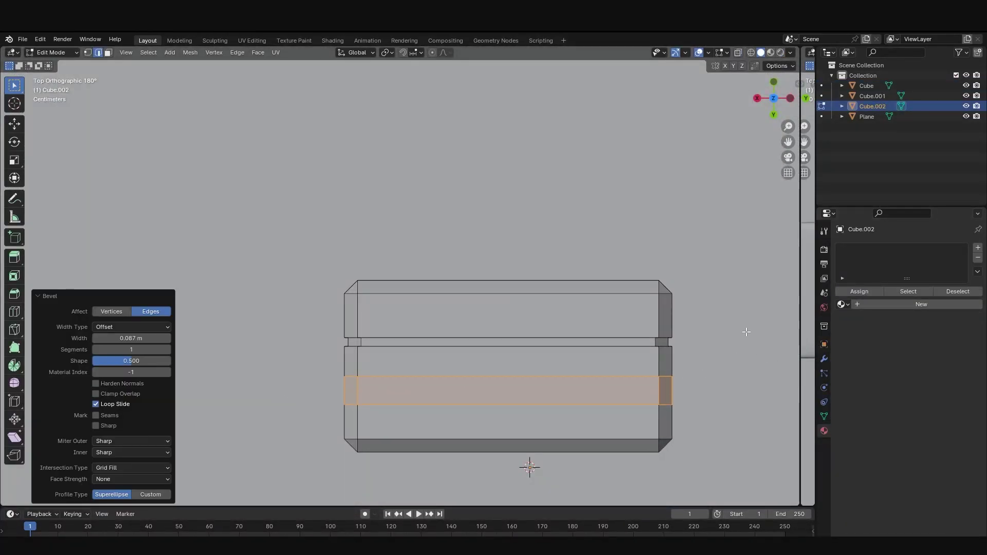
pyautogui.press('e')
pyautogui.press('Escape')
pyautogui.press('s')
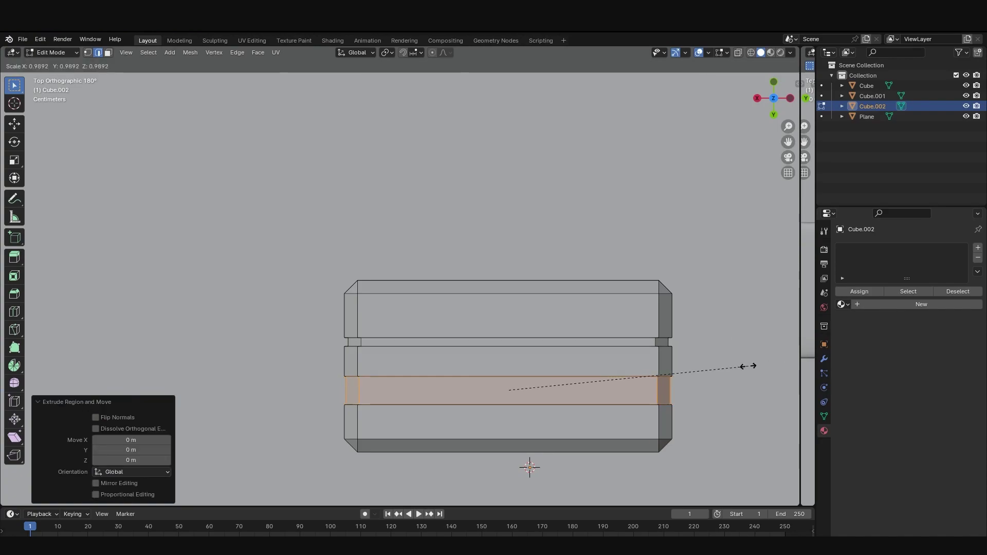
pyautogui.click(730, 367)
pyautogui.press('Tab')
# Step: Switch to rendered preview and give the cap a new Glossy BSDF material
pyautogui.scroll(-4, 540, 283)
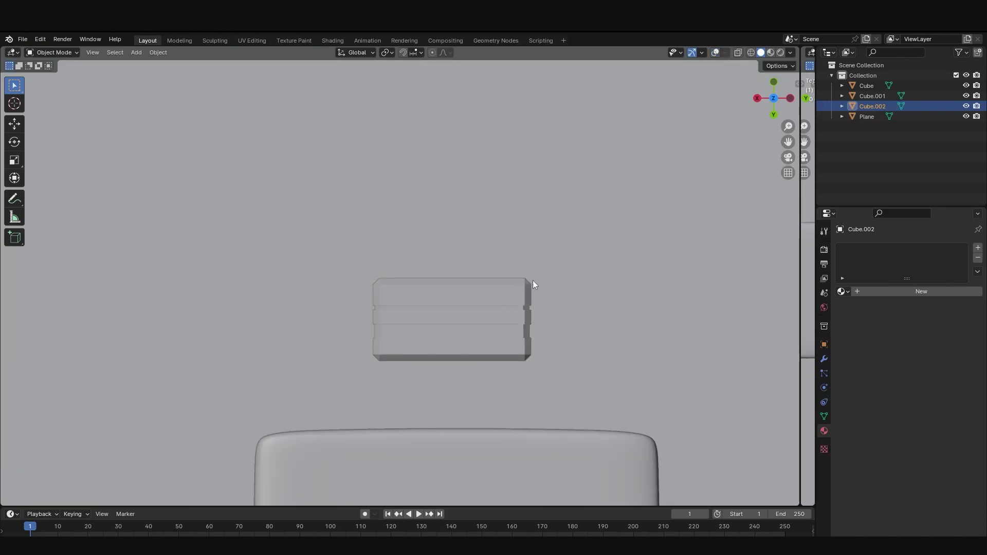
pyautogui.scroll(-5, 540, 319)
pyautogui.press('z')
pyautogui.click(565, 272)
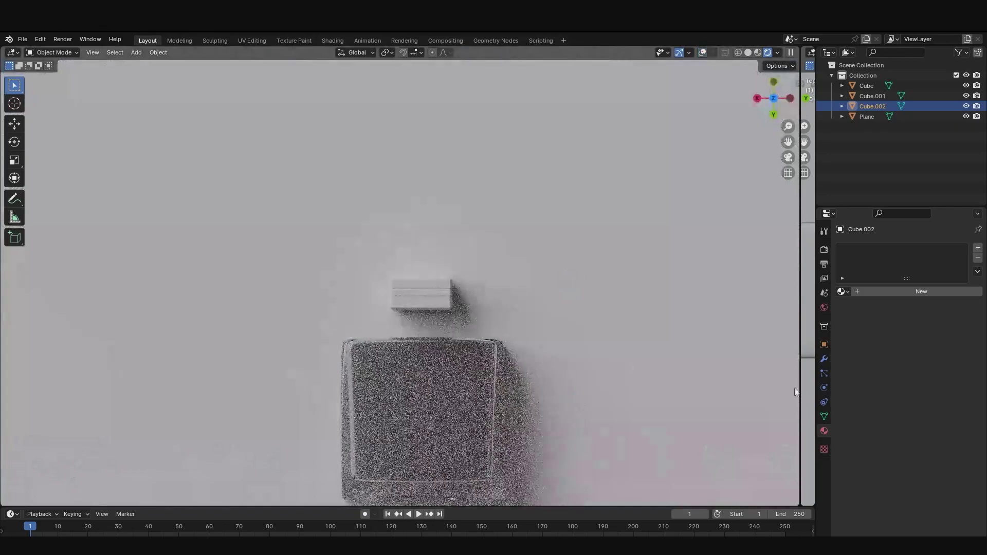
pyautogui.click(917, 290)
pyautogui.click(925, 338)
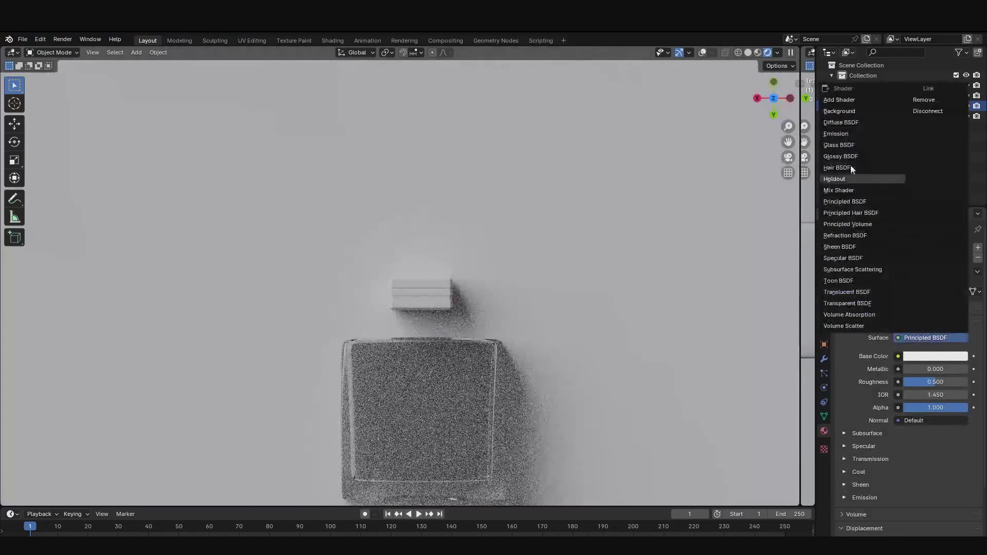
pyautogui.click(847, 156)
pyautogui.click(455, 306)
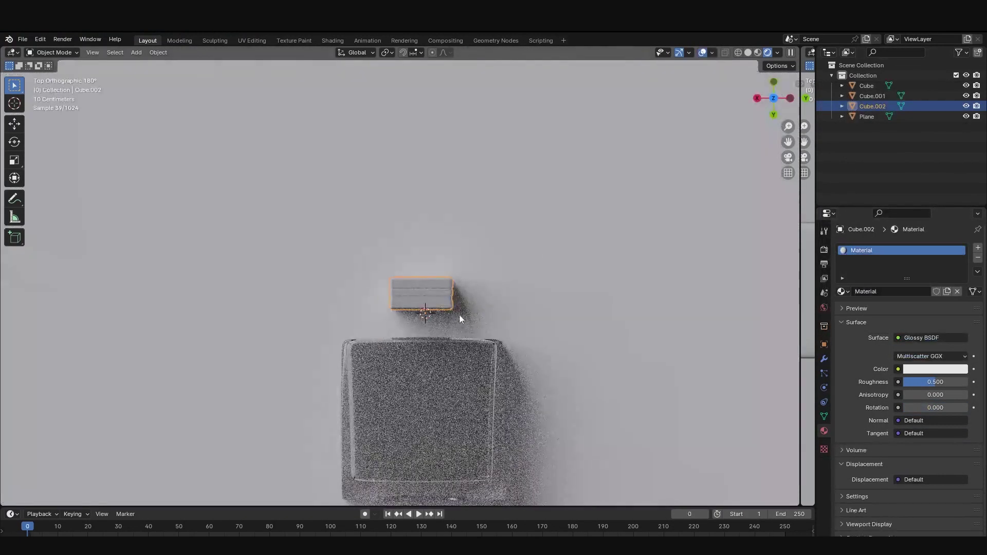
pyautogui.scroll(4, 460, 312)
# Step: Set the cap's roughness to about 0.413 and tint its colour pale pink
pyautogui.doubleClick(935, 382)
pyautogui.write('0.333')
pyautogui.press('Return')
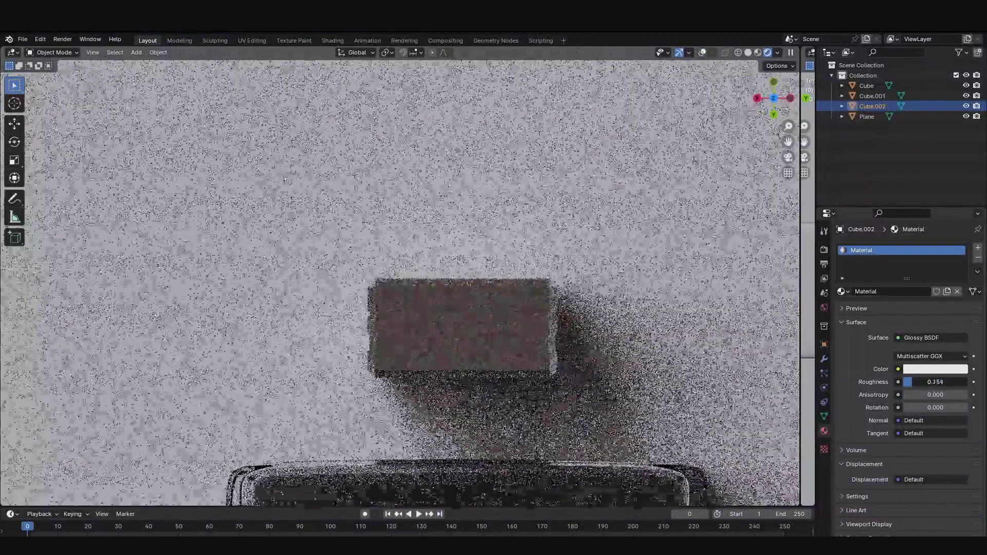
pyautogui.moveTo(935, 382); pyautogui.dragTo(941, 382)
pyautogui.click(936, 369)
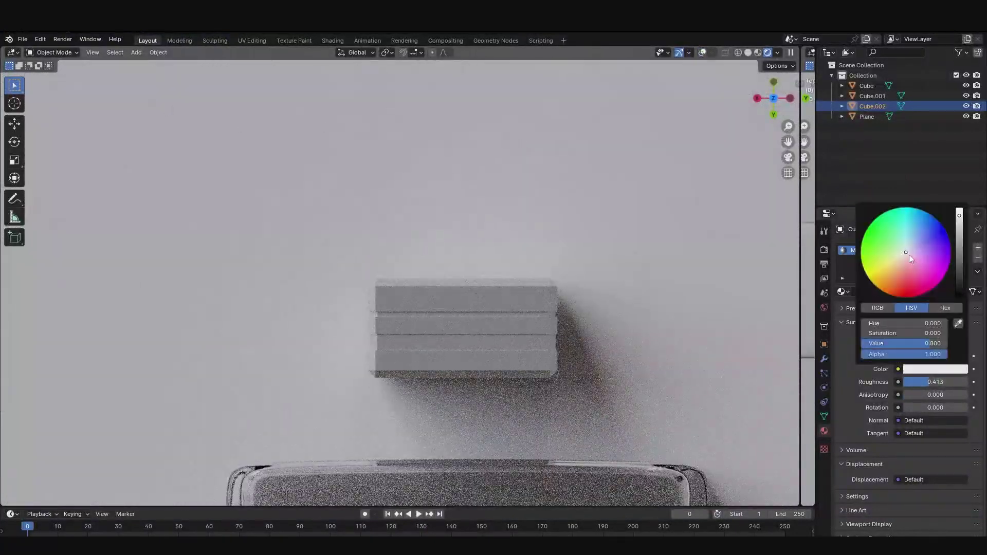
pyautogui.moveTo(909, 254); pyautogui.dragTo(902, 253)
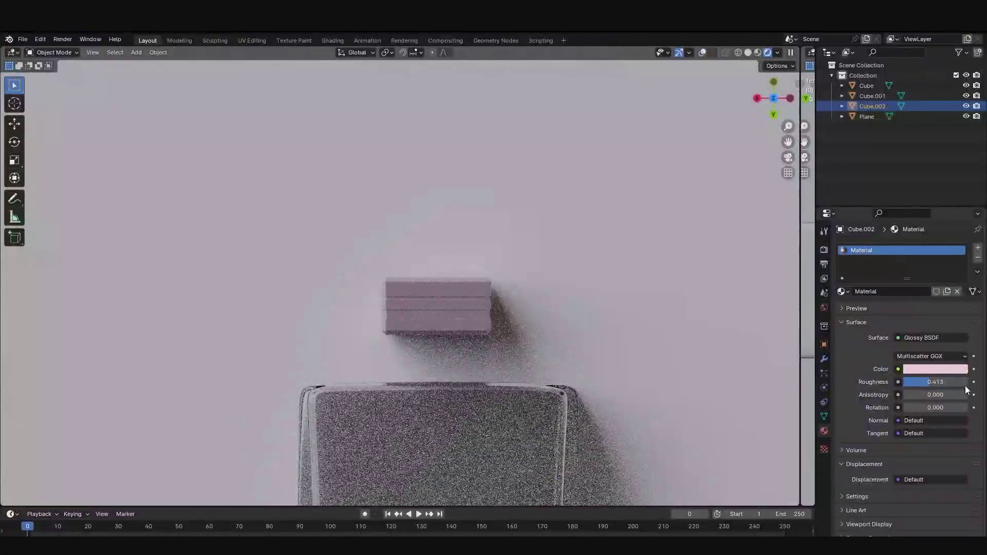
pyautogui.click(938, 368)
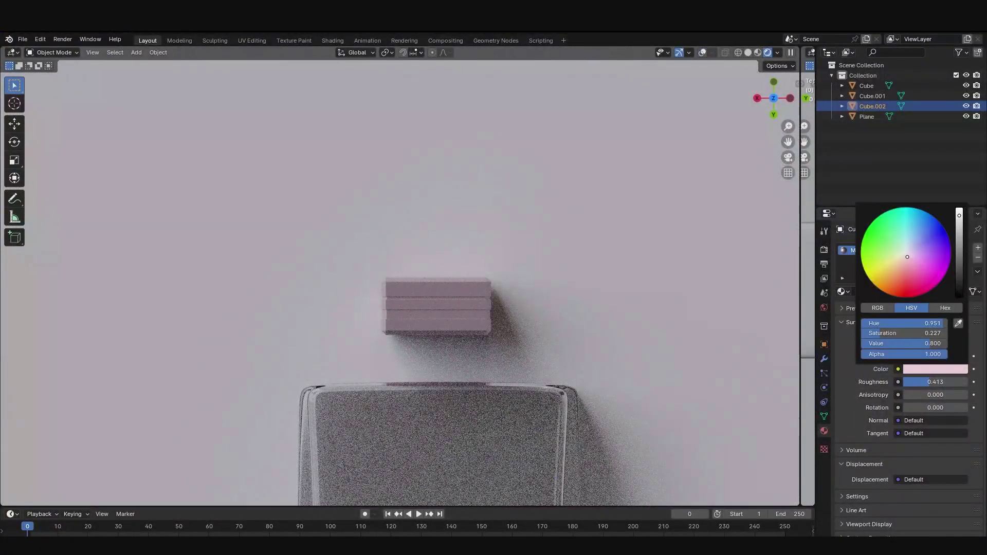
pyautogui.moveTo(907, 257); pyautogui.dragTo(897, 270)
# Step: Extrude and flare the neck's bottom ring, move it along Y, then select the bottle body
pyautogui.scroll(1, 534, 378)
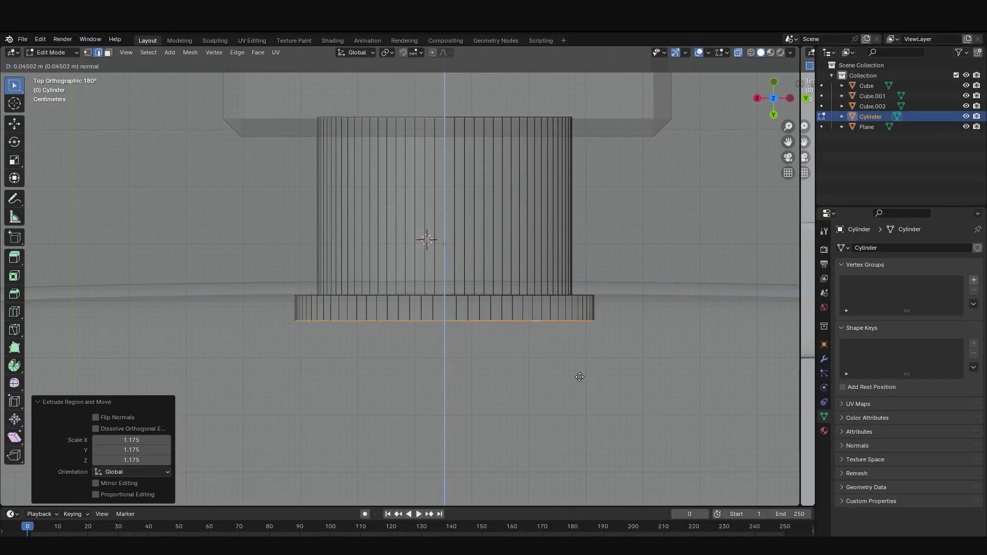
pyautogui.click(579, 377)
pyautogui.press('s')
pyautogui.click(607, 359)
pyautogui.press('g')
pyautogui.press('z')
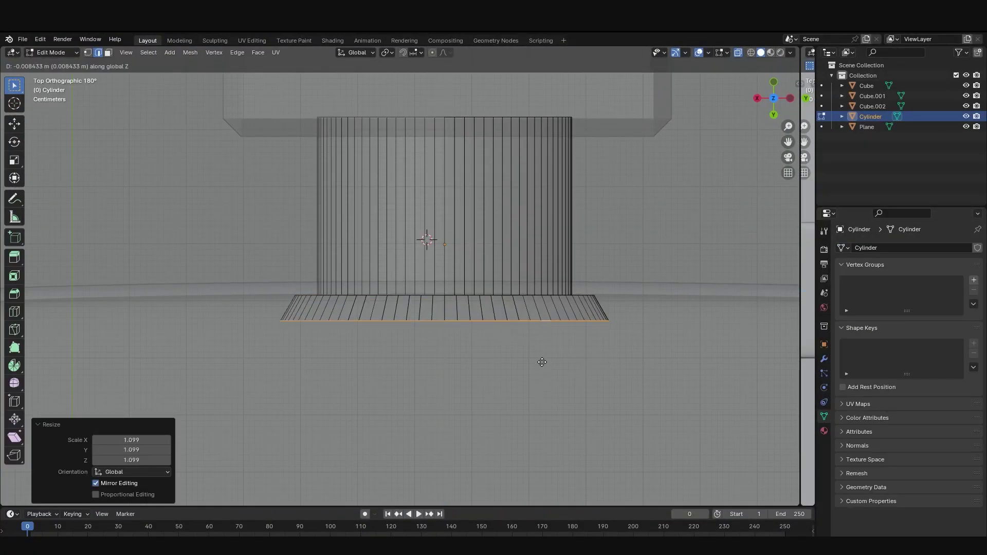
pyautogui.press('y')
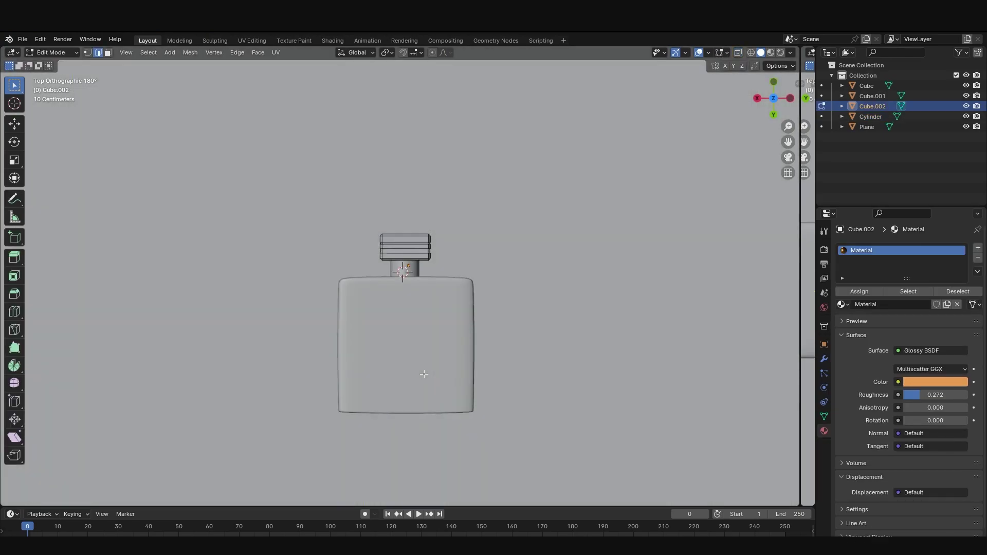
pyautogui.press('Tab')
pyautogui.click(425, 375)
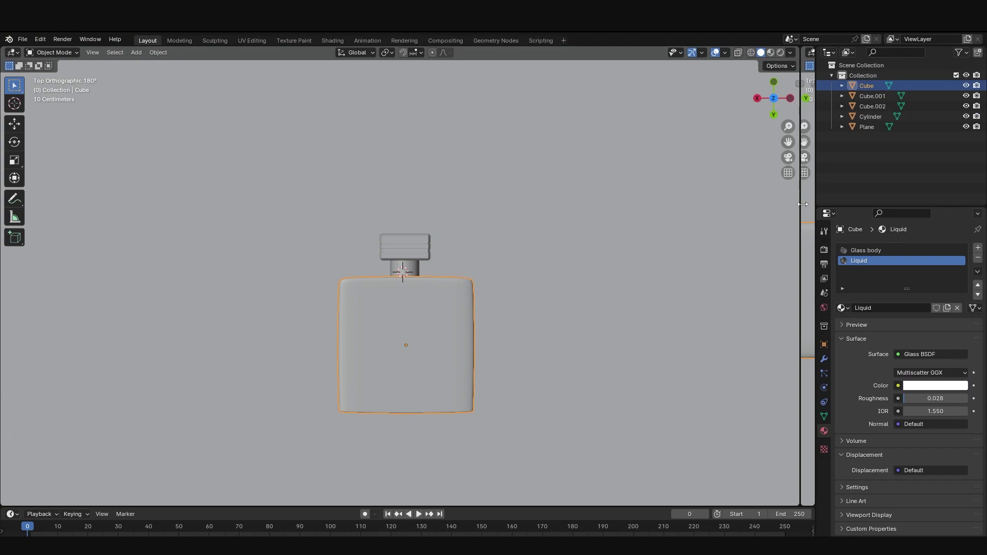
# Step: Widen the second viewport to half the screen and extrude two more bent strip segments
pyautogui.moveTo(803, 204); pyautogui.dragTo(486, 268)
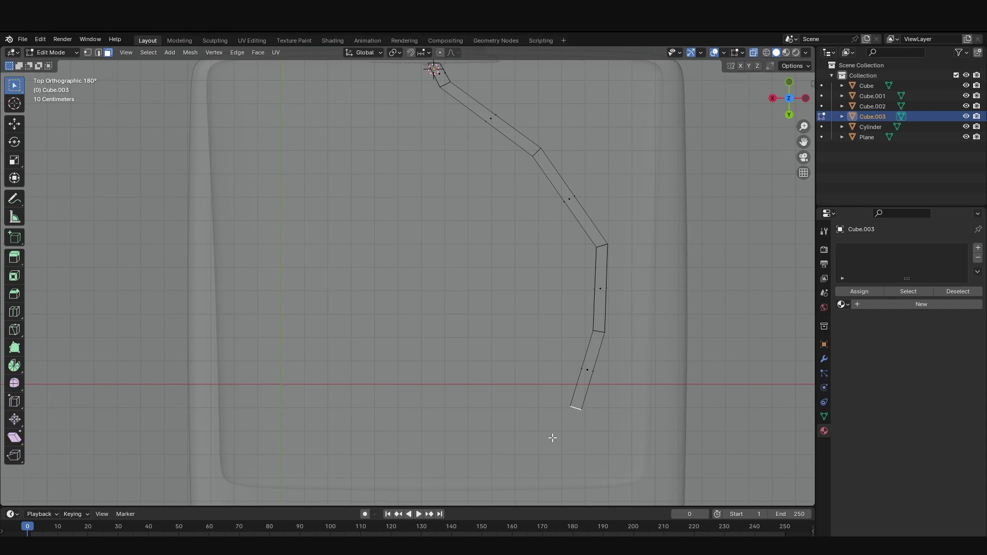
pyautogui.keyDown('ctrl'); pyautogui.rightClick(519, 455); pyautogui.keyUp('ctrl')
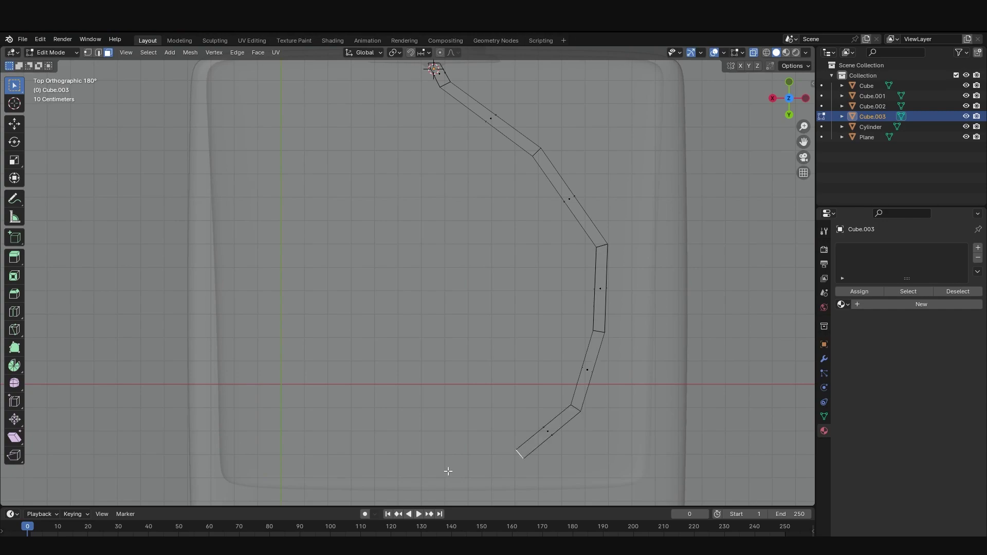
pyautogui.keyDown('ctrl'); pyautogui.rightClick(423, 484); pyautogui.keyUp('ctrl')
pyautogui.scroll(-5, 460, 314)
pyautogui.press('Tab')
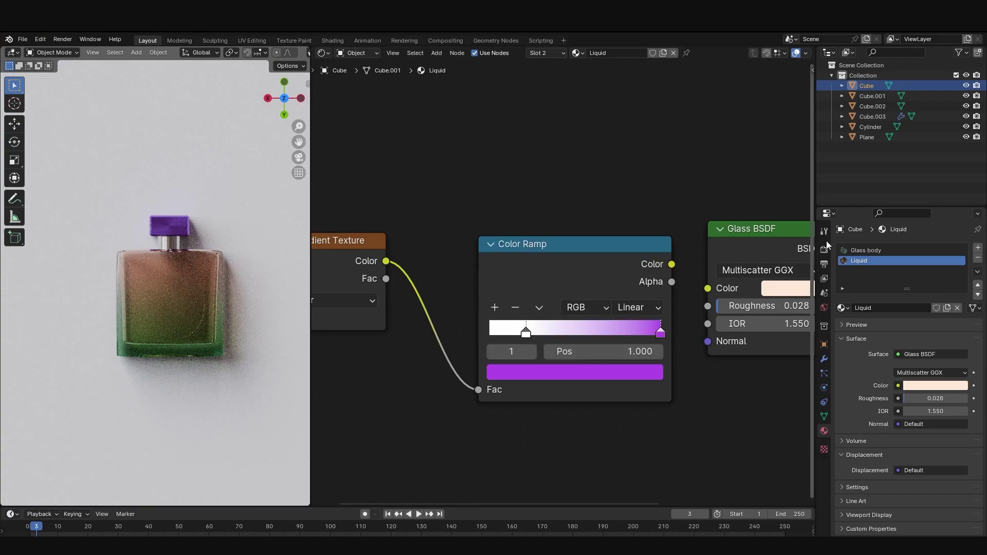
# Step: Set the Glass body gradient's right colour stop to purple
pyautogui.click(849, 250)
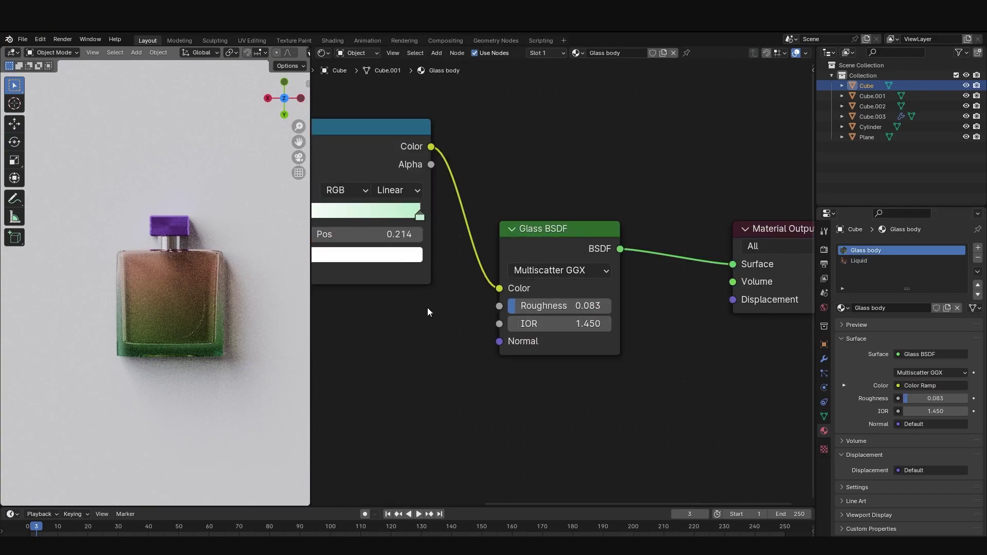
pyautogui.click(529, 275)
pyautogui.click(444, 314)
pyautogui.click(469, 132)
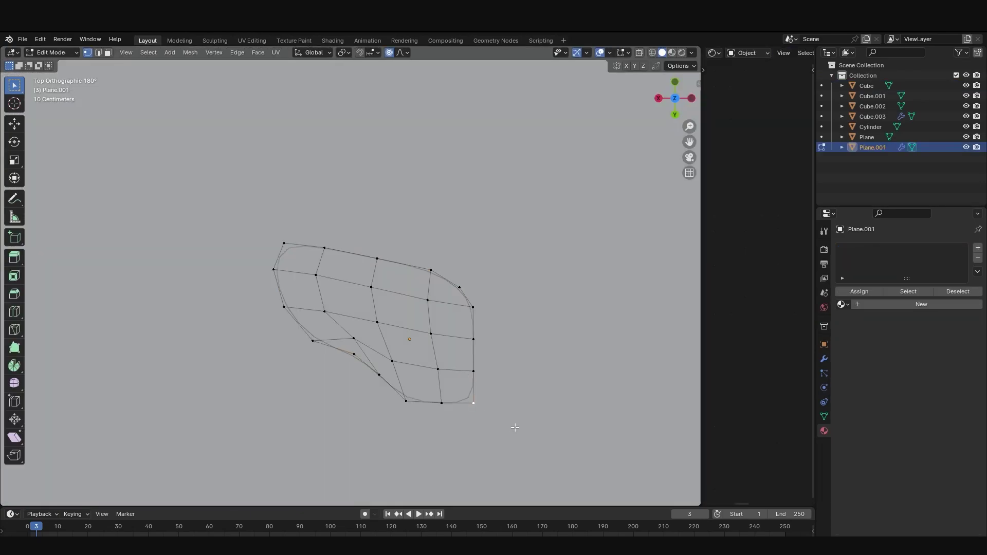
# Step: Reshape Plane.001 into a rounded heart outline with proportional editing and place it on the bottle front
pyautogui.press('g')
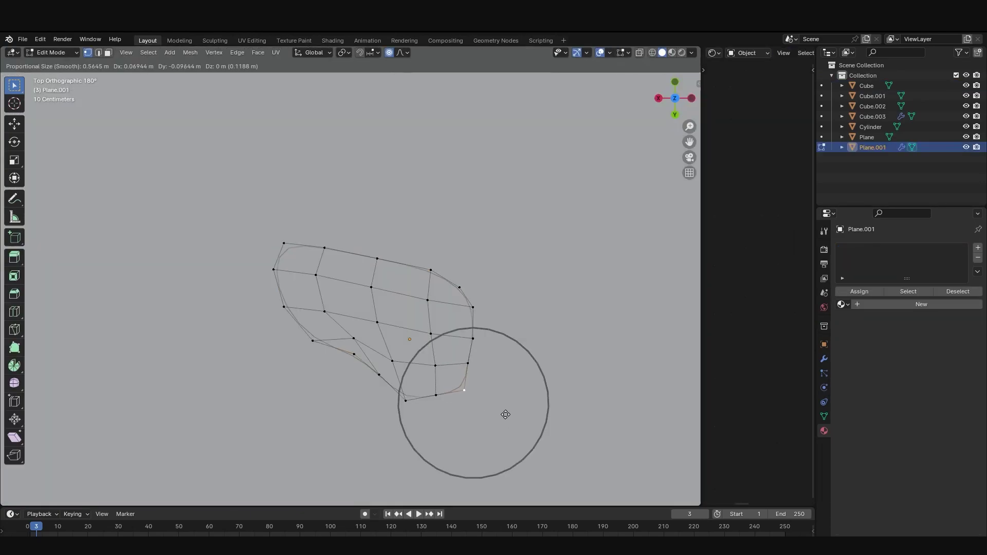
pyautogui.click(501, 413)
pyautogui.press('Tab')
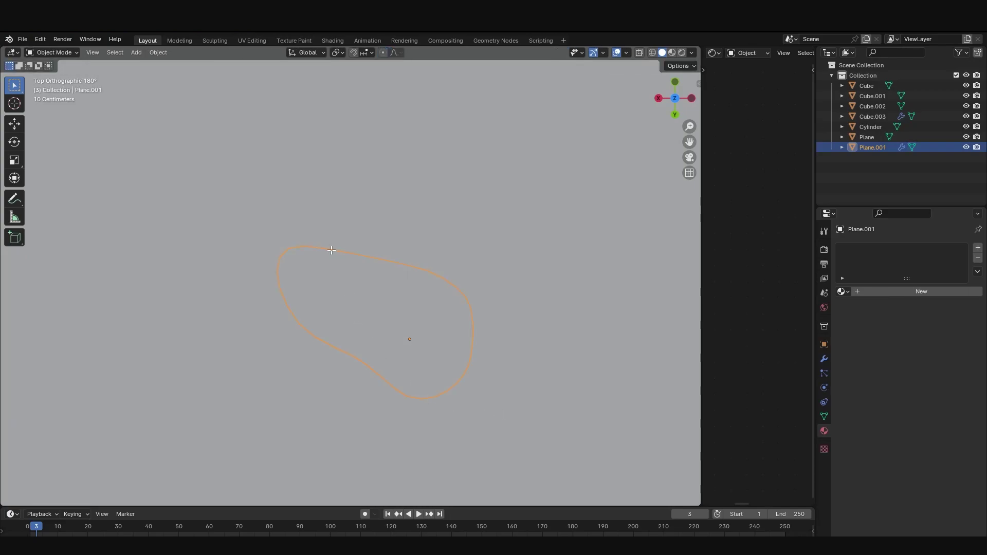
pyautogui.press('Tab')
pyautogui.press('g')
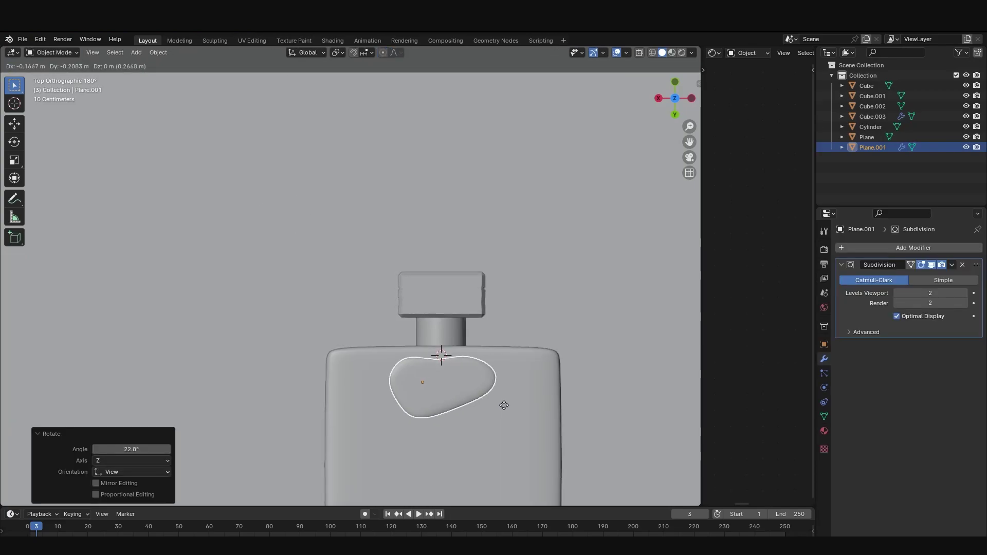
pyautogui.click(496, 406)
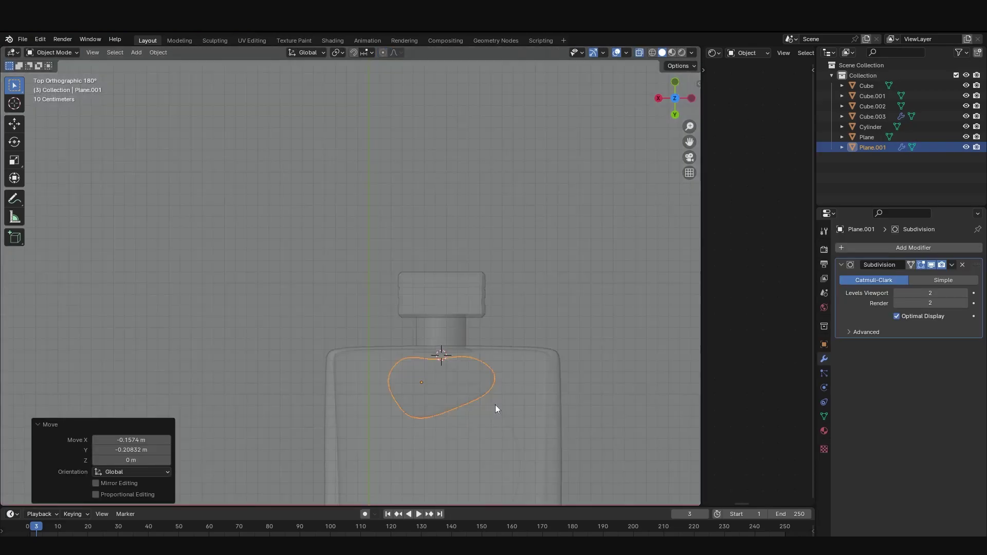
# Step: Give the heart inset a Glass BSDF material with IOR 2.200
pyautogui.press('ctrl+KP_1')
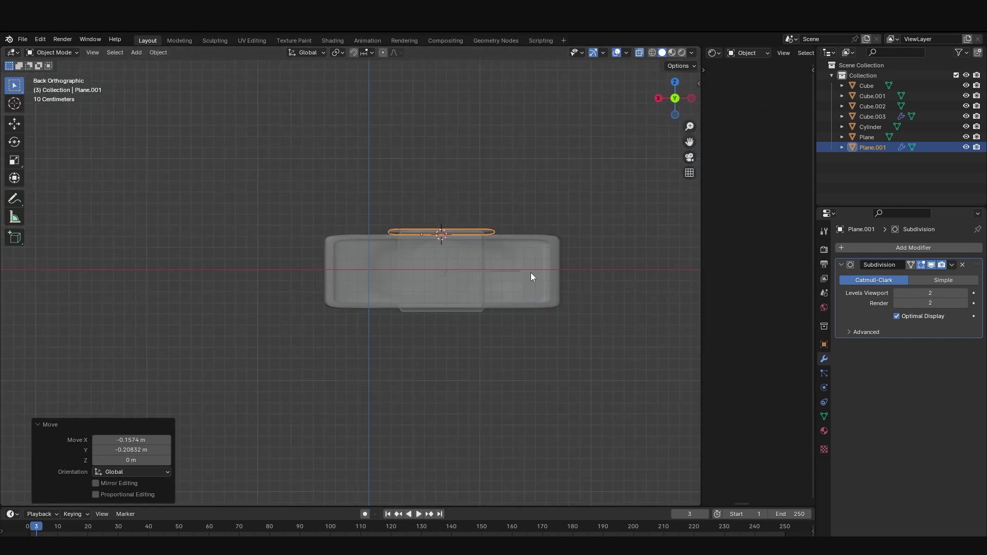
pyautogui.scroll(5, 531, 273)
pyautogui.scroll(2, 520, 320)
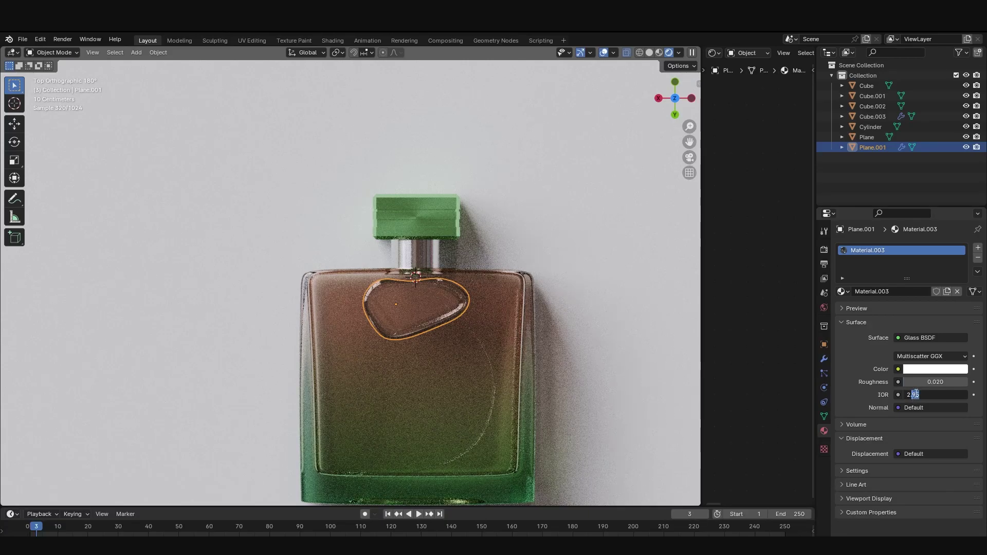
pyautogui.press('Return')
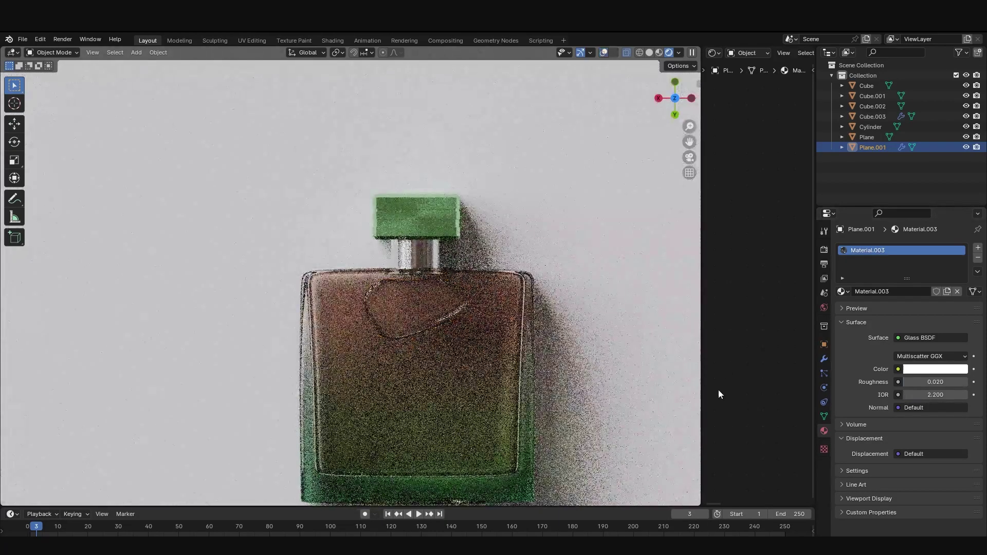
pyautogui.click(923, 368)
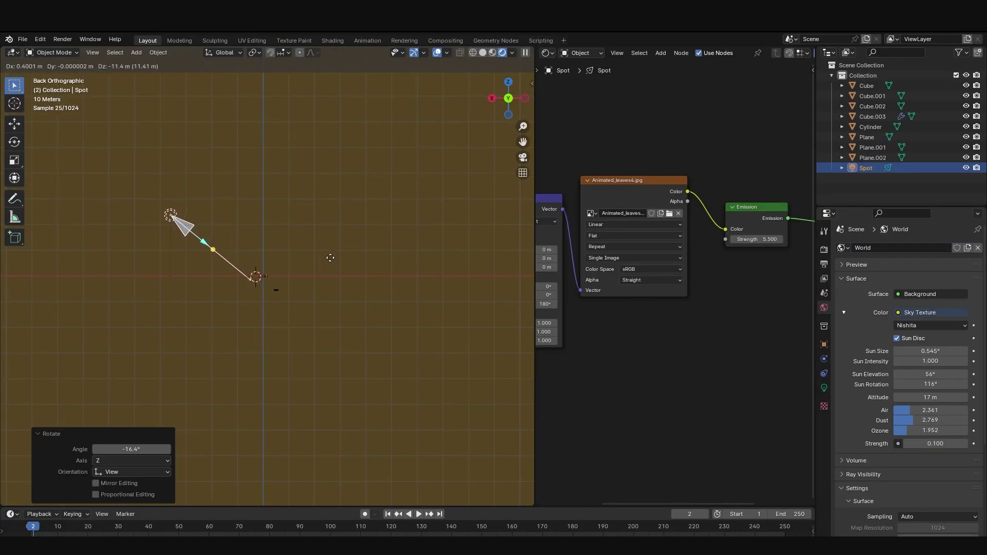
# Step: Reposition the spotlight so its leaf-shadow pattern falls across the bottle
pyautogui.click(338, 212)
pyautogui.press('ctrl+KP_0')
pyautogui.scroll(3, 364, 315)
pyautogui.scroll(3, 379, 327)
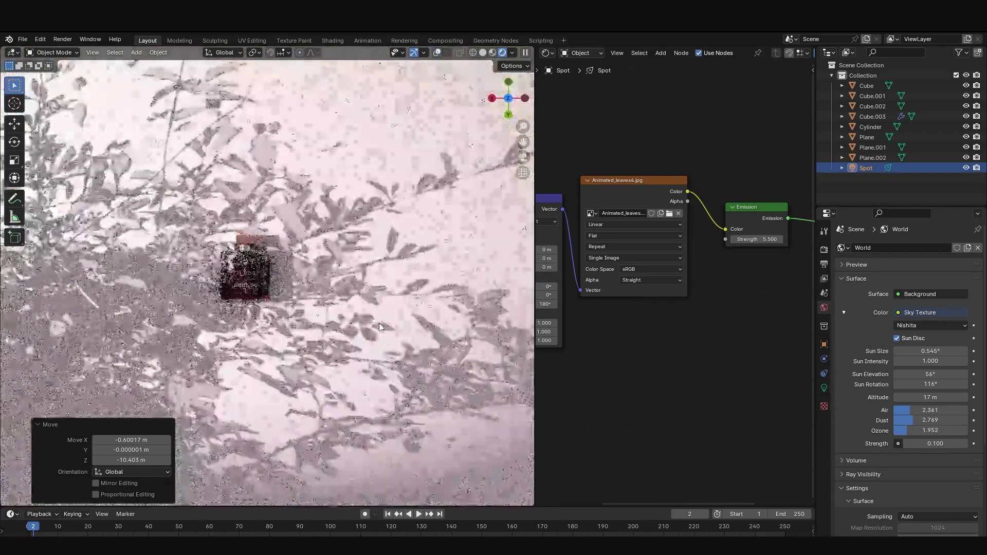
pyautogui.press('g')
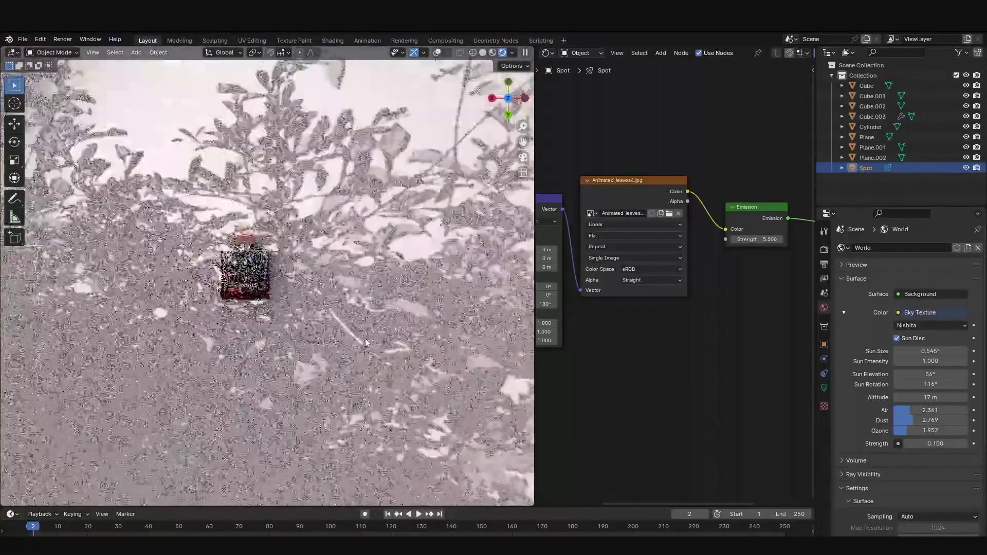
pyautogui.rightClick(365, 343)
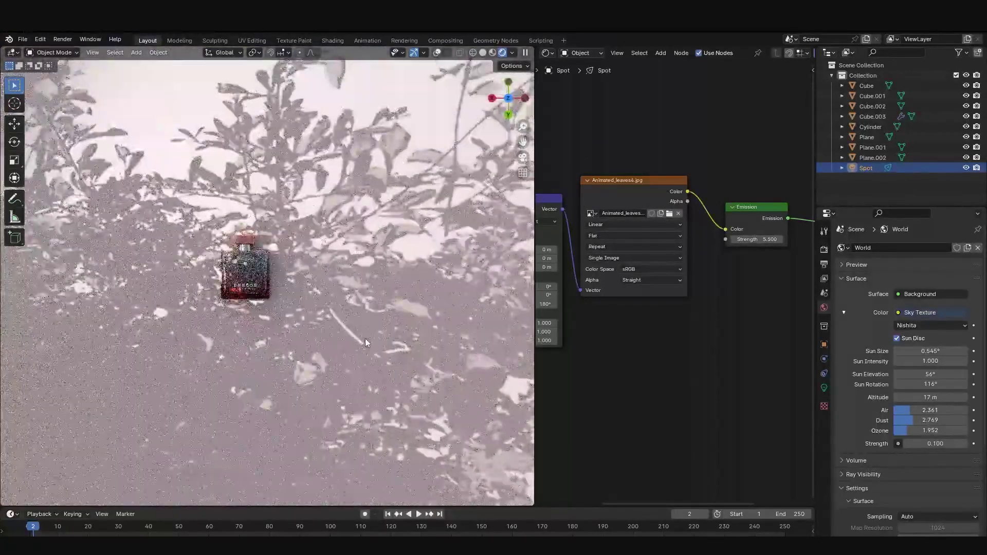
# Step: Begin adding a Color Ramp node to the spotlight's node tree
pyautogui.scroll(2, 309, 289)
pyautogui.scroll(4, 309, 288)
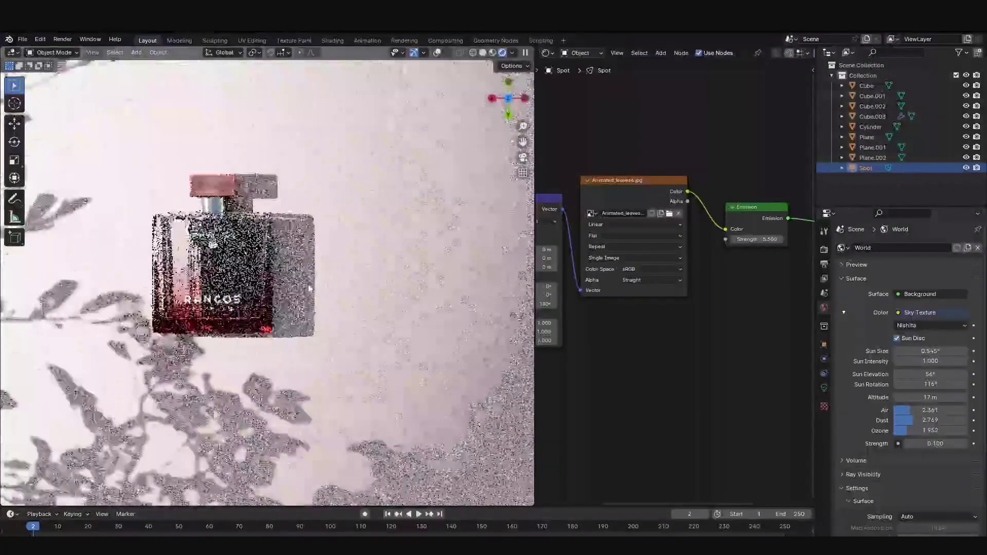
pyautogui.hotkey('shift', 'a')
# Step: Insert a Color Ramp between the leaf image and Emission, dragging its black stop to darken the leaf mask
pyautogui.click(739, 407)
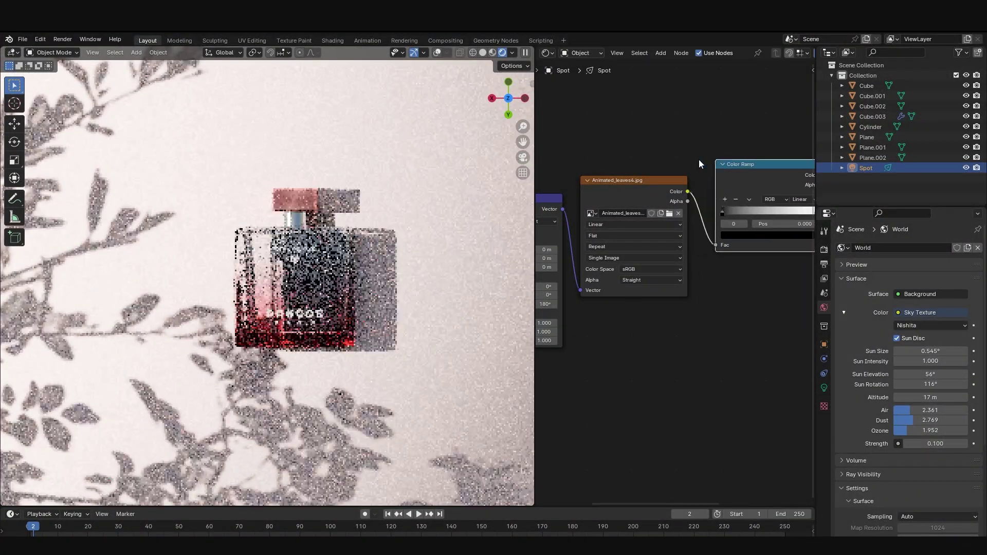
pyautogui.click(641, 303)
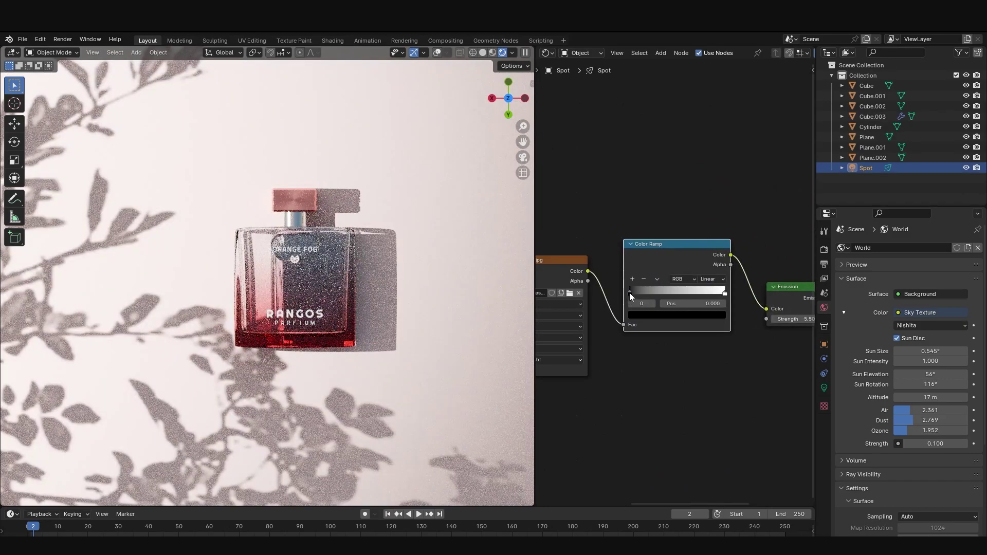
pyautogui.moveTo(629, 292)
pyautogui.mouseDown()
pyautogui.moveTo(692, 296)
pyautogui.moveTo(582, 169)
pyautogui.mouseUp()
pyautogui.scroll(3, 279, 276)
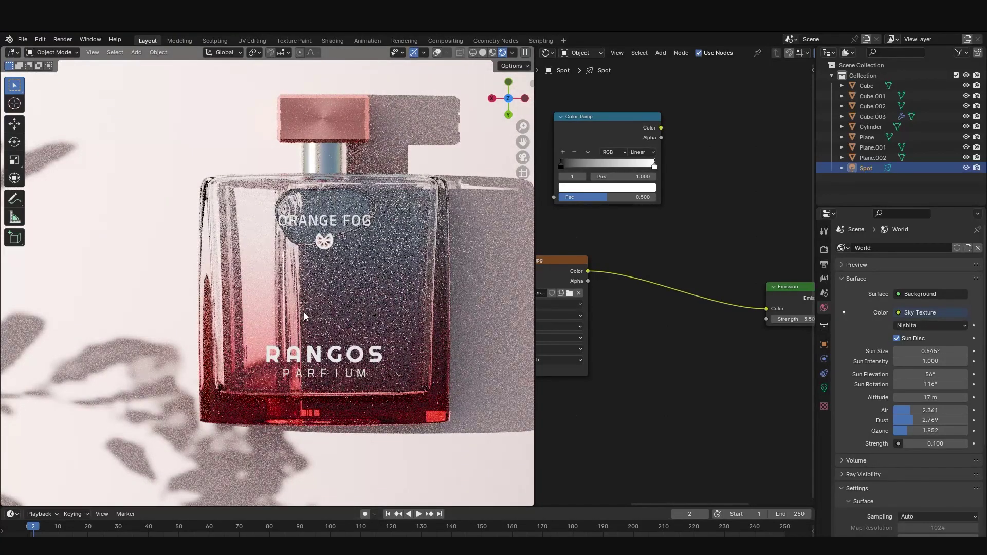
pyautogui.scroll(-5, 305, 317)
pyautogui.scroll(-6, 319, 319)
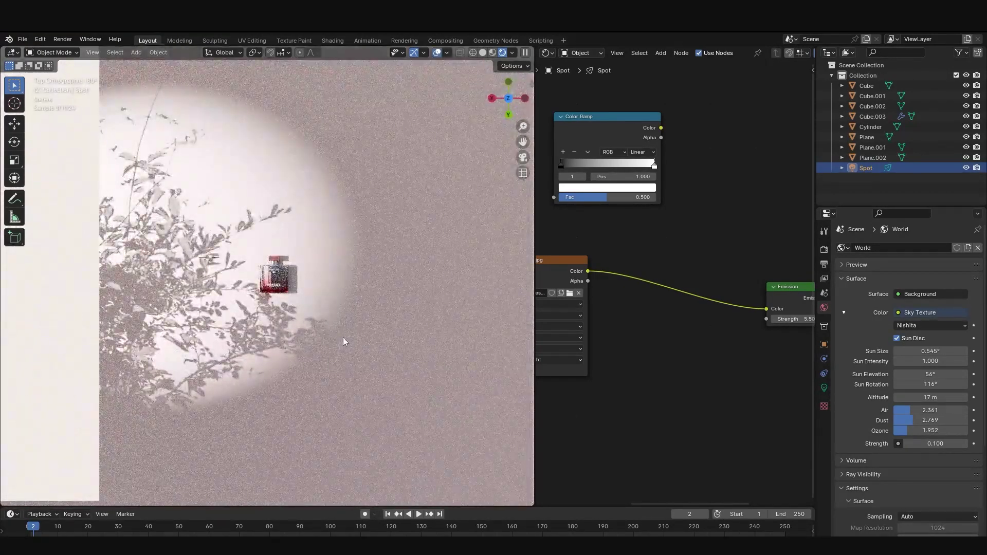
pyautogui.scroll(4, 344, 342)
pyautogui.scroll(3, 344, 342)
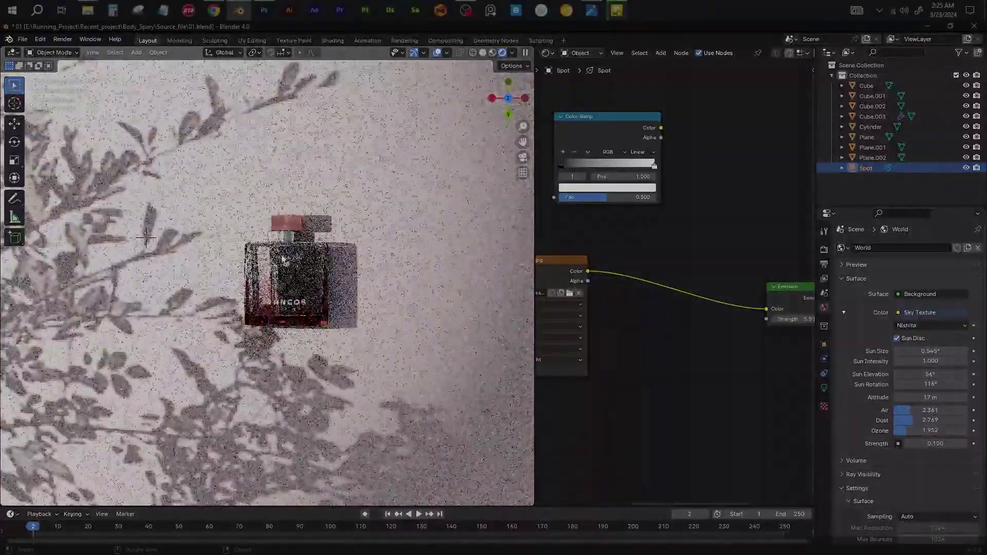